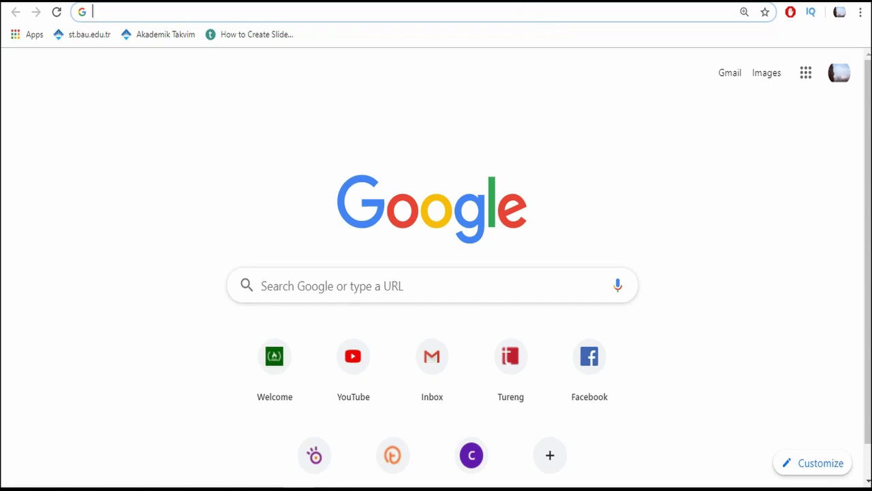
Open the e-Visa site at evisa.gov.tr/en/ and go to its FAQ page
{"action": "type", "text": "evisa.gov.tr/en/"}
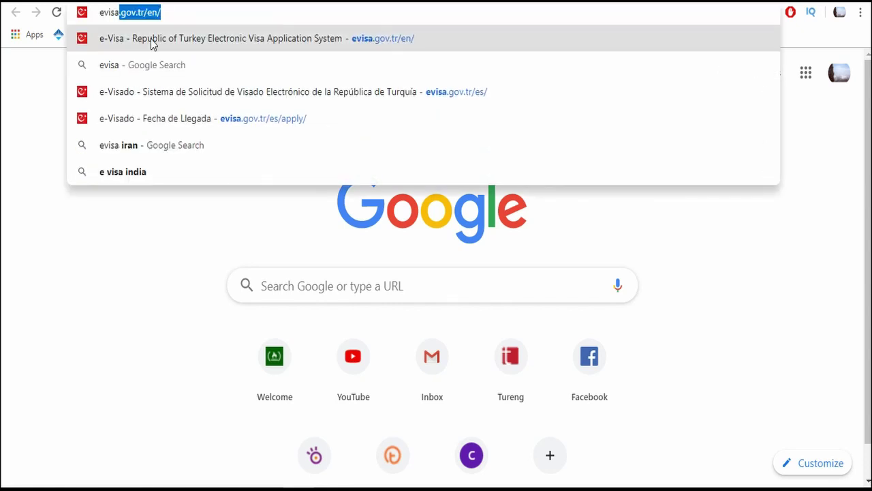
{"action": "left_click", "coordinate": [150, 40]}
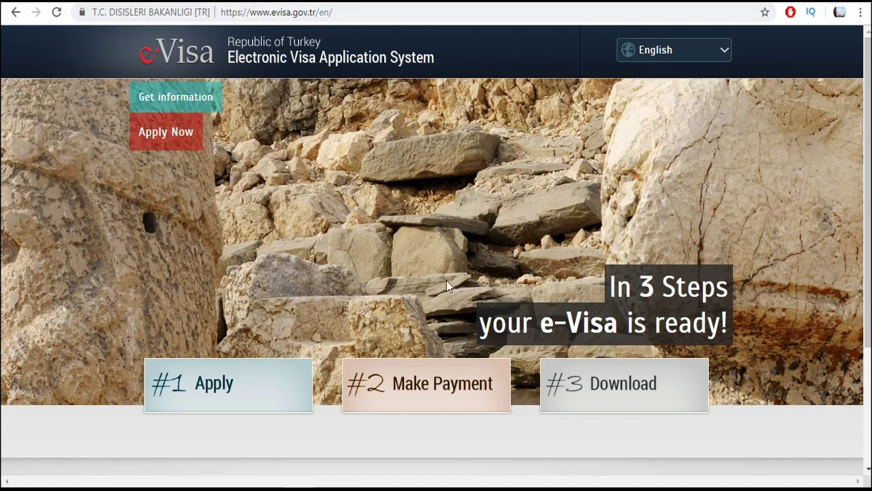
{"action": "scroll", "coordinate": [444, 283], "scroll_direction": "down", "scroll_amount": 3}
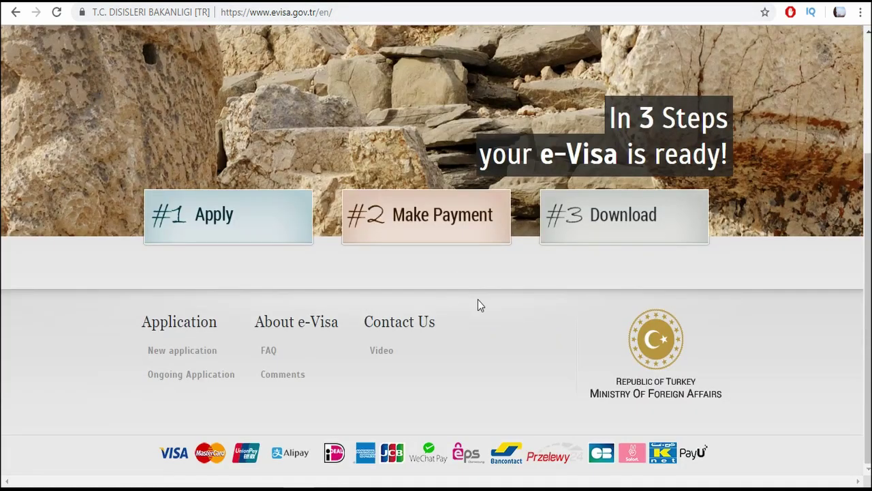
{"action": "scroll", "coordinate": [477, 303], "scroll_direction": "up", "scroll_amount": 3}
{"action": "scroll", "coordinate": [513, 307], "scroll_direction": "down", "scroll_amount": 3}
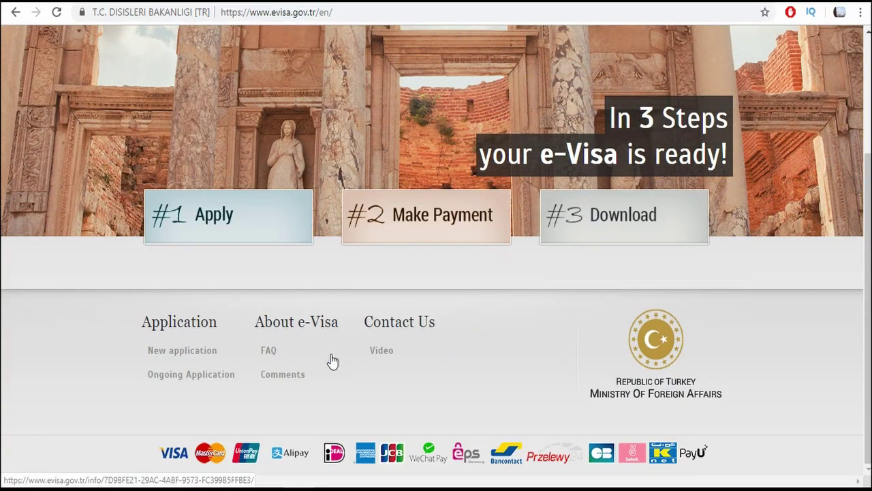
{"action": "left_click", "coordinate": [272, 357]}
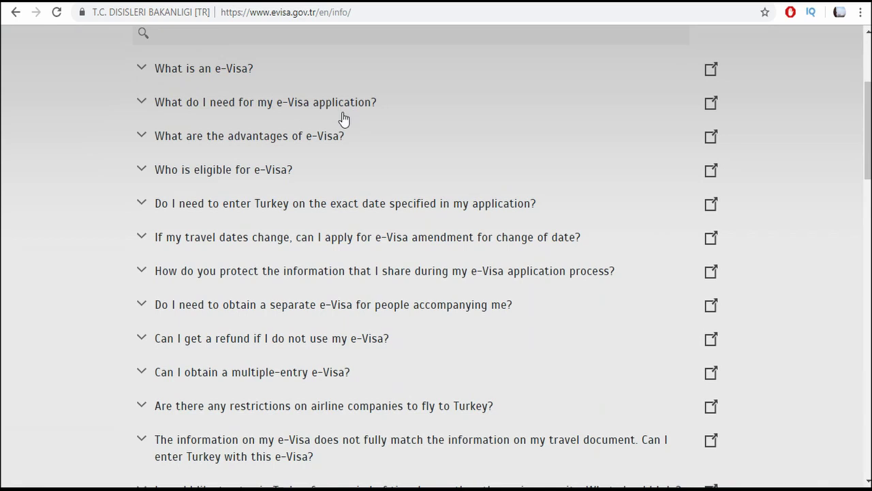
Expand the FAQ answer to "Who is eligible for e-Visa?"
{"action": "scroll", "coordinate": [302, 189], "scroll_direction": "down", "scroll_amount": 1}
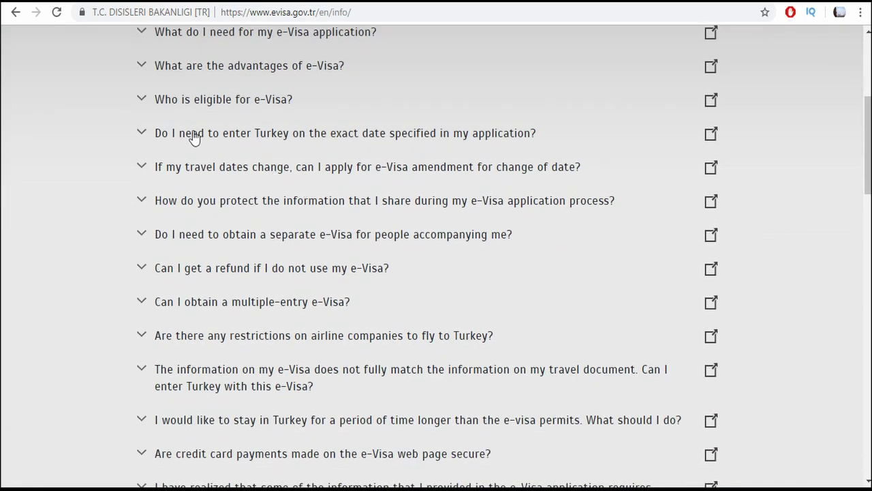
{"action": "scroll", "coordinate": [177, 164], "scroll_direction": "up", "scroll_amount": 1}
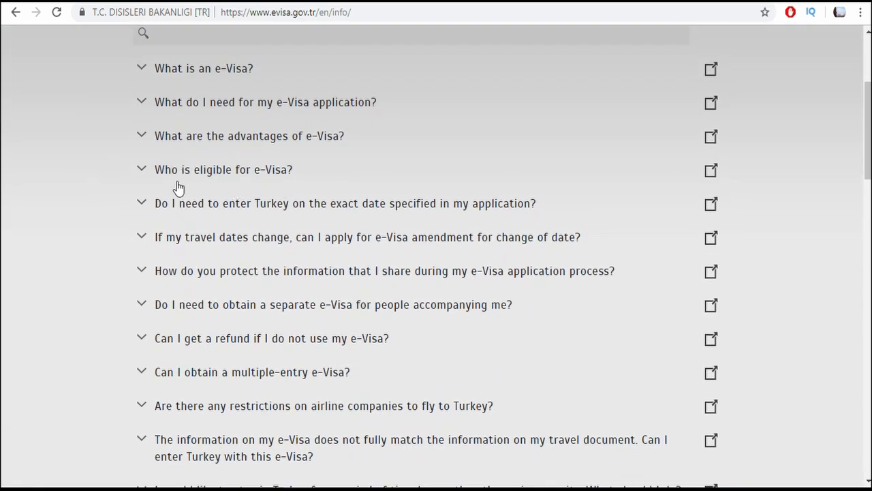
{"action": "left_click", "coordinate": [220, 171]}
{"action": "scroll", "coordinate": [245, 187], "scroll_direction": "down", "scroll_amount": 1}
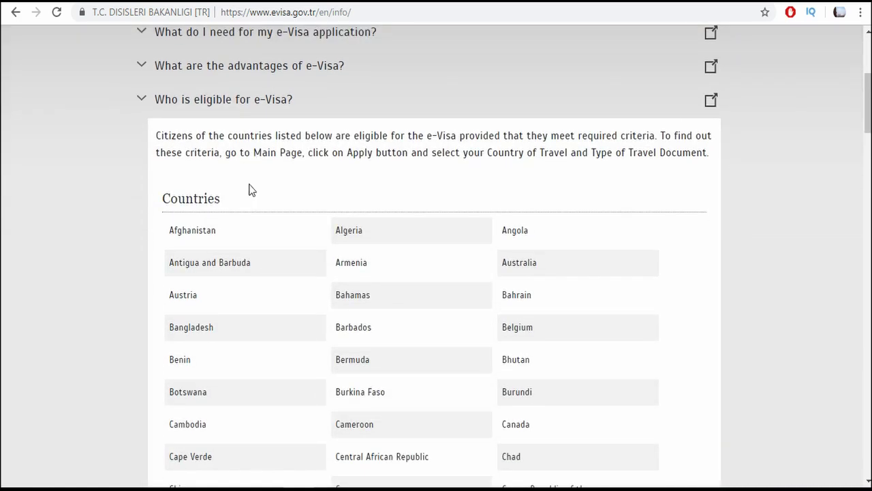
Review the beginning of the eligible countries list, selecting the entries Canada and Austria as examples
{"action": "scroll", "coordinate": [251, 185], "scroll_direction": "down", "scroll_amount": 1}
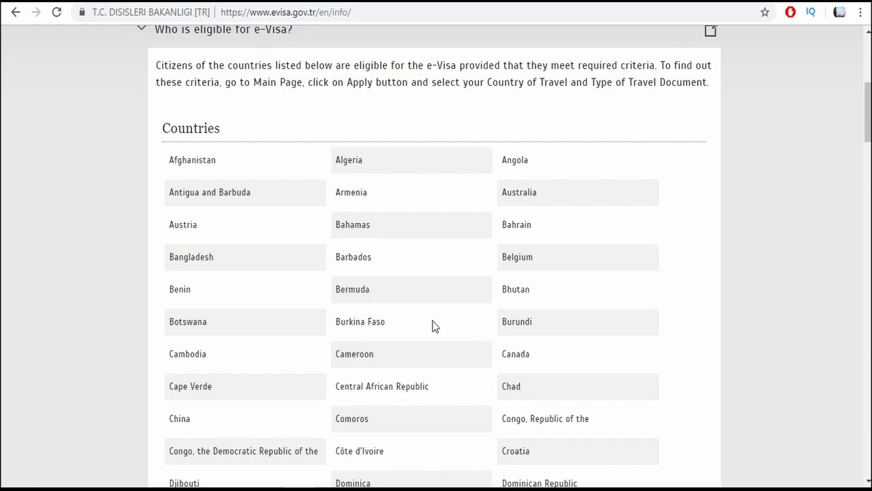
{"action": "scroll", "coordinate": [434, 326], "scroll_direction": "down", "scroll_amount": 1}
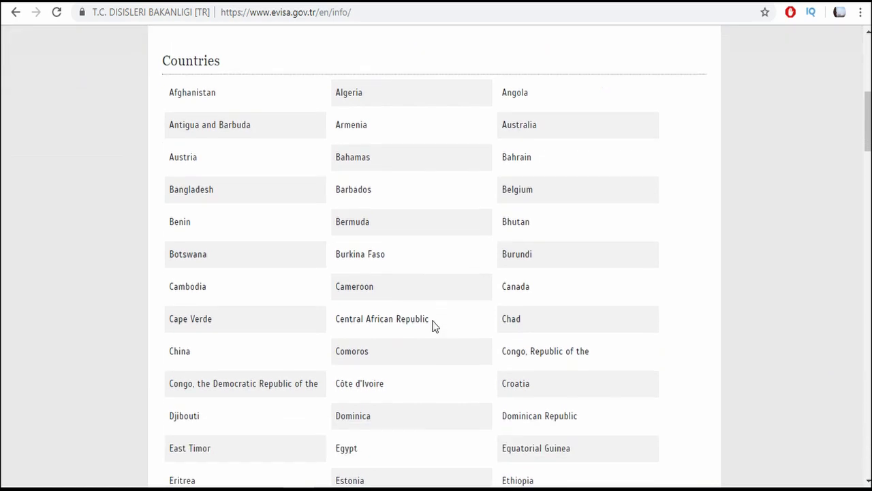
{"action": "double_click", "coordinate": [529, 285]}
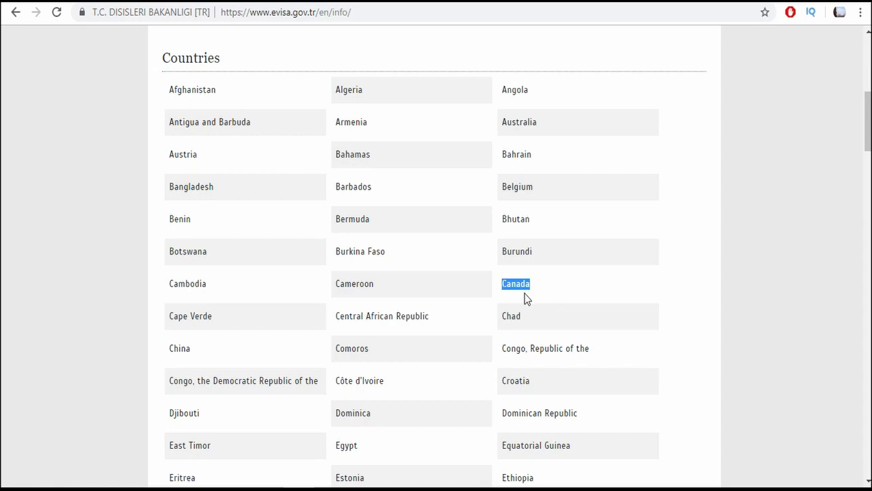
{"action": "scroll", "coordinate": [525, 299], "scroll_direction": "down", "scroll_amount": 1}
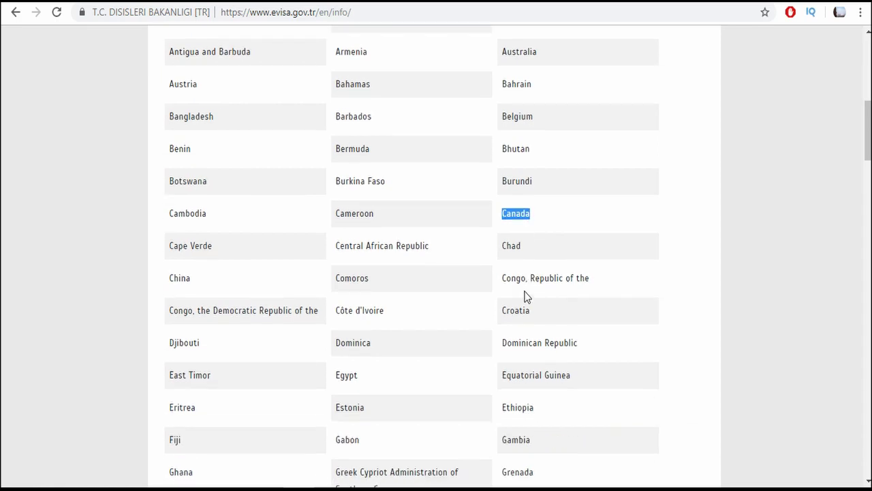
{"action": "double_click", "coordinate": [174, 86]}
{"action": "scroll", "coordinate": [469, 282], "scroll_direction": "down", "scroll_amount": 2}
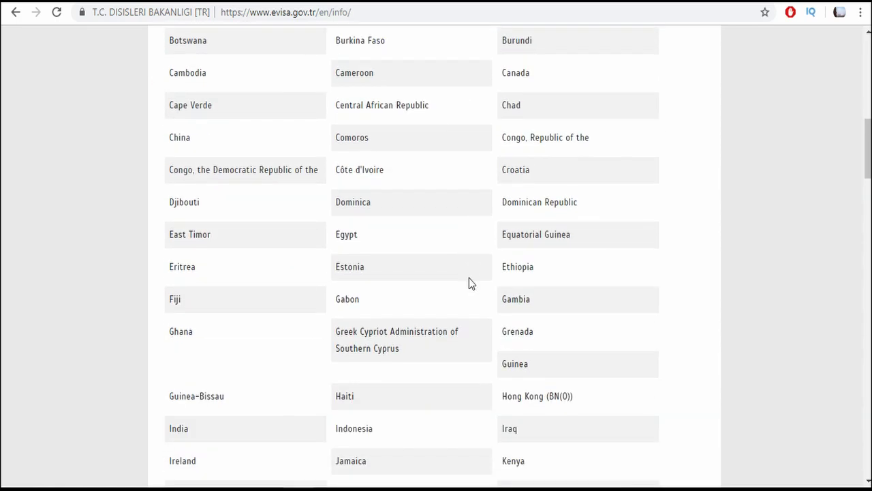
Review the rest of the eligible countries list, selecting Mexico and U.S.A as examples, and collapse the answer
{"action": "scroll", "coordinate": [469, 277], "scroll_direction": "down", "scroll_amount": 1}
{"action": "scroll", "coordinate": [469, 277], "scroll_direction": "up", "scroll_amount": 2}
{"action": "scroll", "coordinate": [469, 277], "scroll_direction": "down", "scroll_amount": 2}
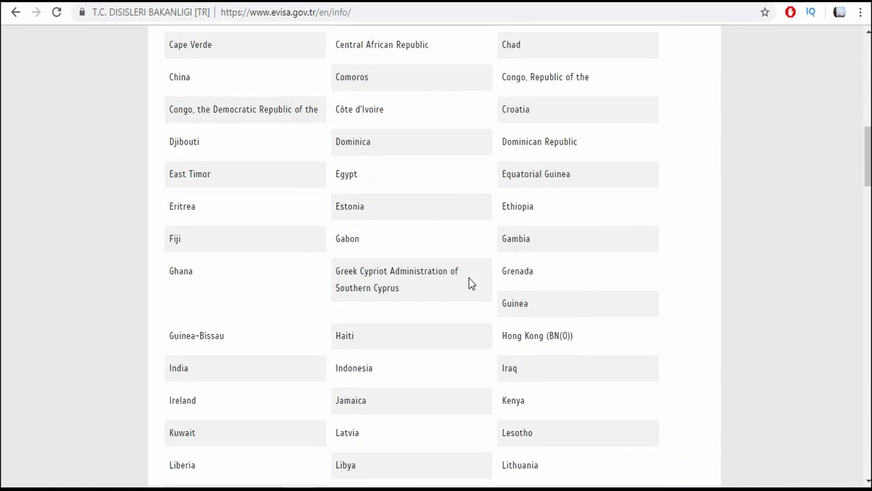
{"action": "scroll", "coordinate": [469, 277], "scroll_direction": "down", "scroll_amount": 2}
{"action": "scroll", "coordinate": [475, 278], "scroll_direction": "down", "scroll_amount": 1}
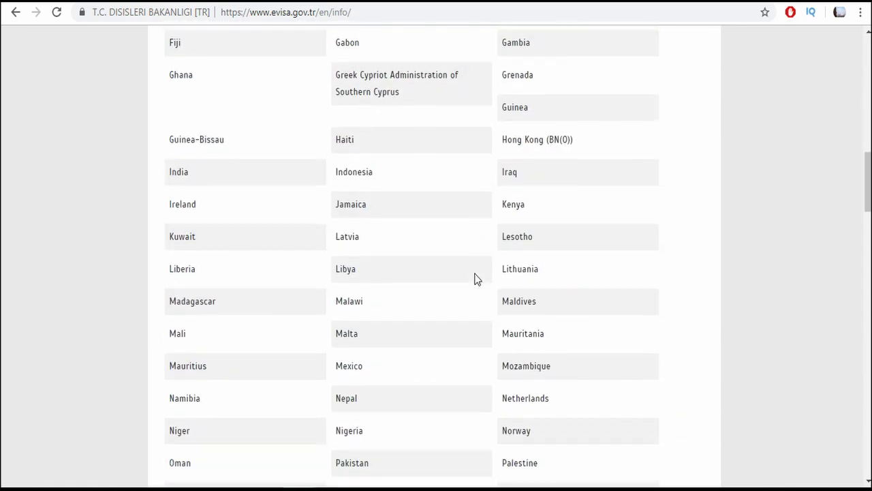
{"action": "scroll", "coordinate": [457, 277], "scroll_direction": "down", "scroll_amount": 1}
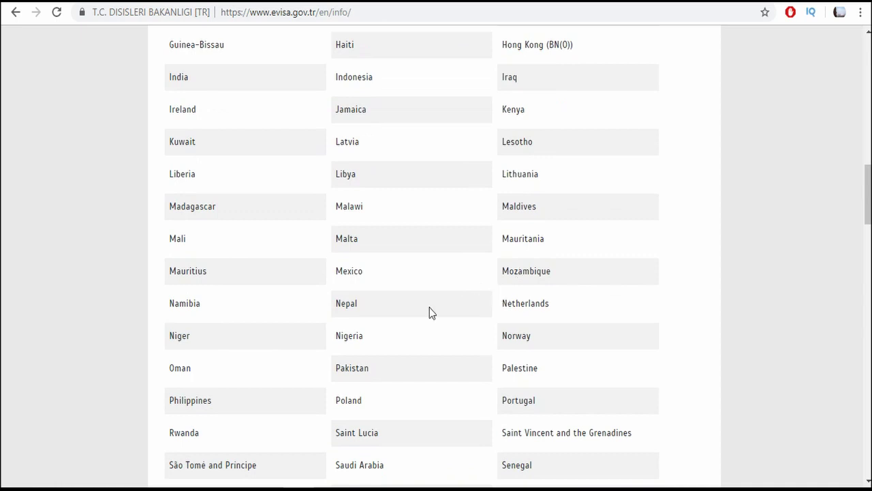
{"action": "double_click", "coordinate": [363, 272]}
{"action": "scroll", "coordinate": [411, 306], "scroll_direction": "down", "scroll_amount": 3}
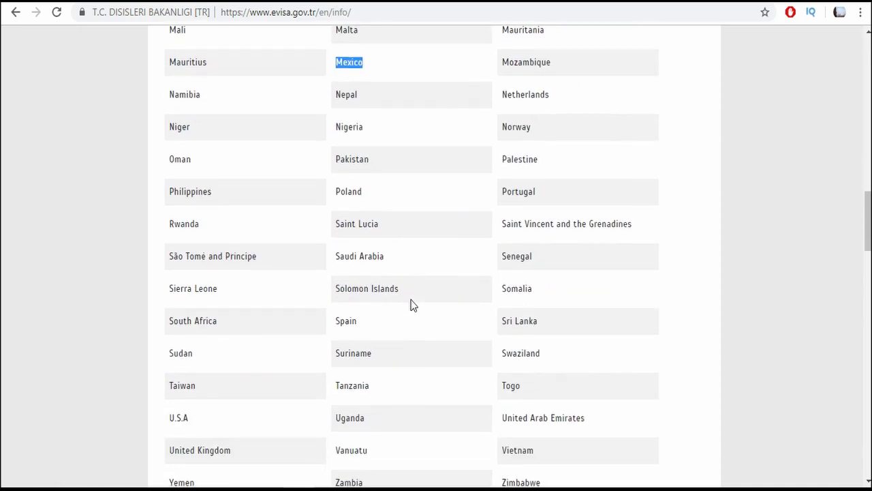
{"action": "scroll", "coordinate": [411, 305], "scroll_direction": "down", "scroll_amount": 1}
{"action": "left_click", "coordinate": [191, 346], "text": "shift"}
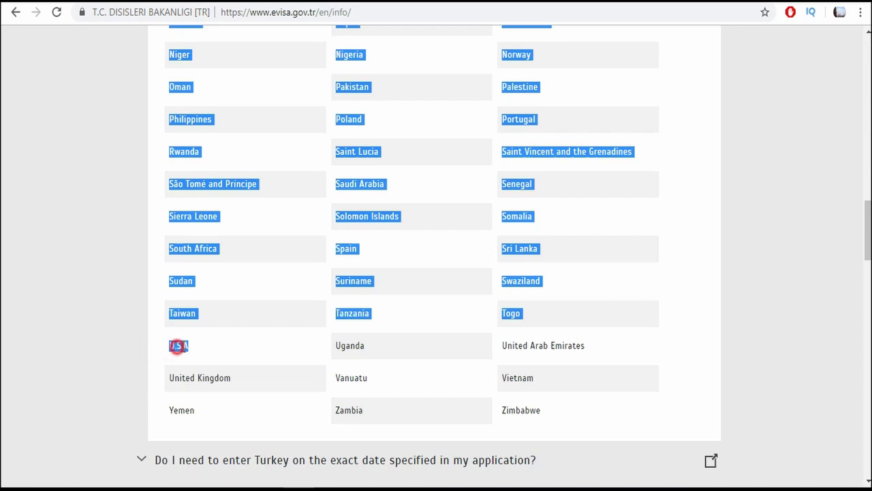
{"action": "mouse_move", "coordinate": [183, 345]}
{"action": "left_mouse_down"}
{"action": "mouse_move", "coordinate": [240, 345]}
{"action": "mouse_move", "coordinate": [171, 342]}
{"action": "mouse_move", "coordinate": [191, 352]}
{"action": "left_mouse_up"}
{"action": "scroll", "coordinate": [246, 354], "scroll_direction": "up", "scroll_amount": 20}
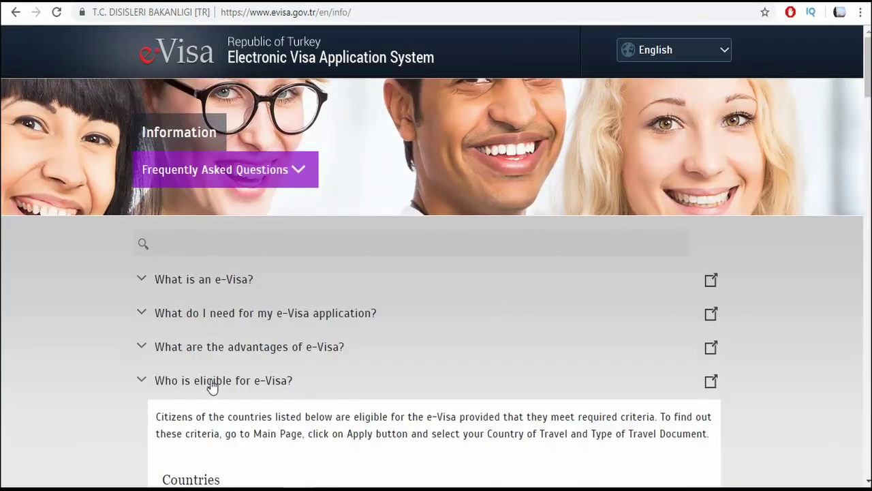
{"action": "left_click", "coordinate": [212, 386]}
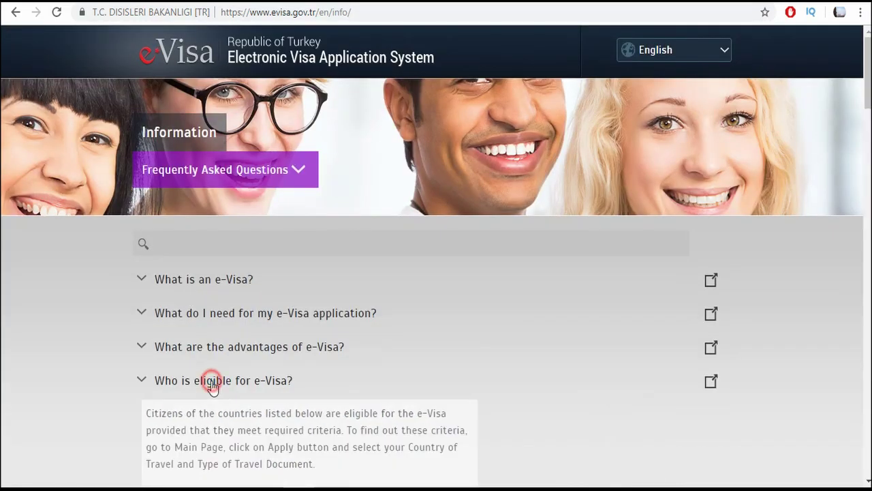
Read the FAQ answer to "How much is an e-Visa fee?" and collapse it
{"action": "scroll", "coordinate": [213, 386], "scroll_direction": "down", "scroll_amount": 9}
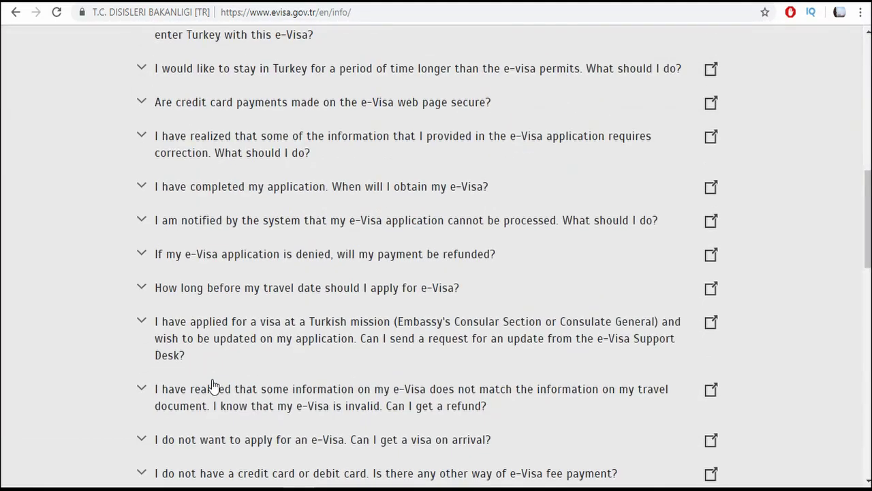
{"action": "scroll", "coordinate": [212, 386], "scroll_direction": "down", "scroll_amount": 7}
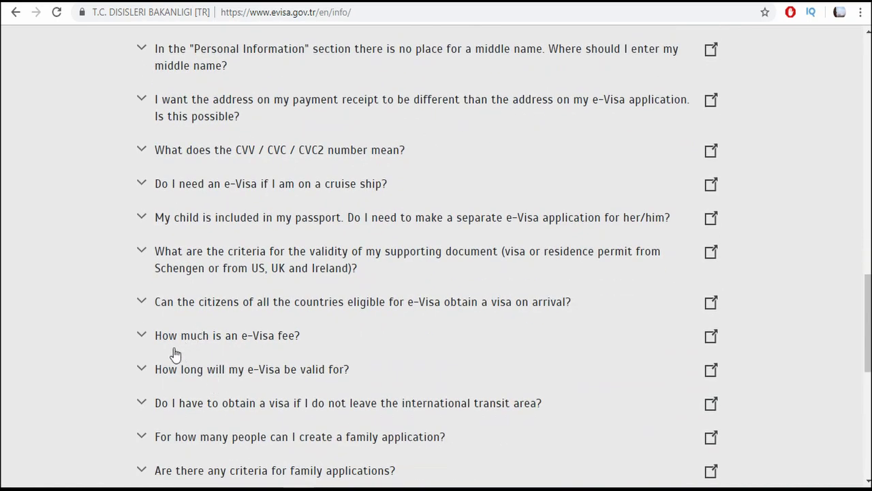
{"action": "left_click", "coordinate": [238, 339]}
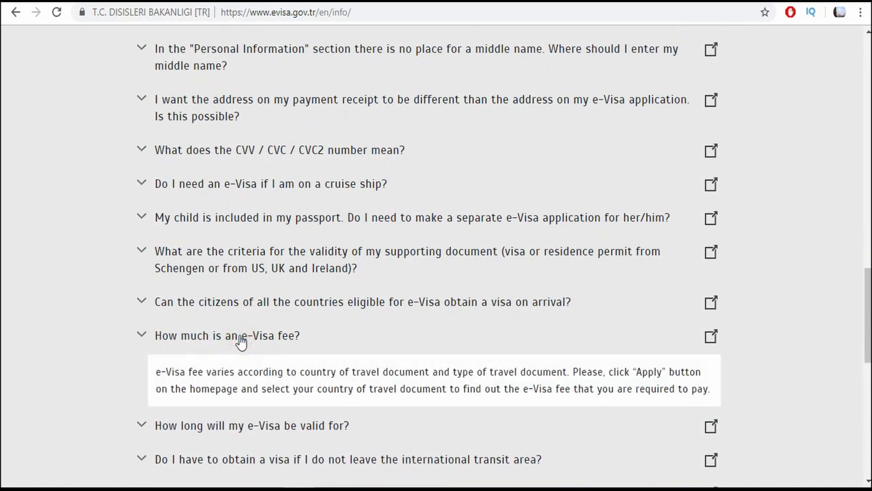
{"action": "scroll", "coordinate": [240, 341], "scroll_direction": "down", "scroll_amount": 2}
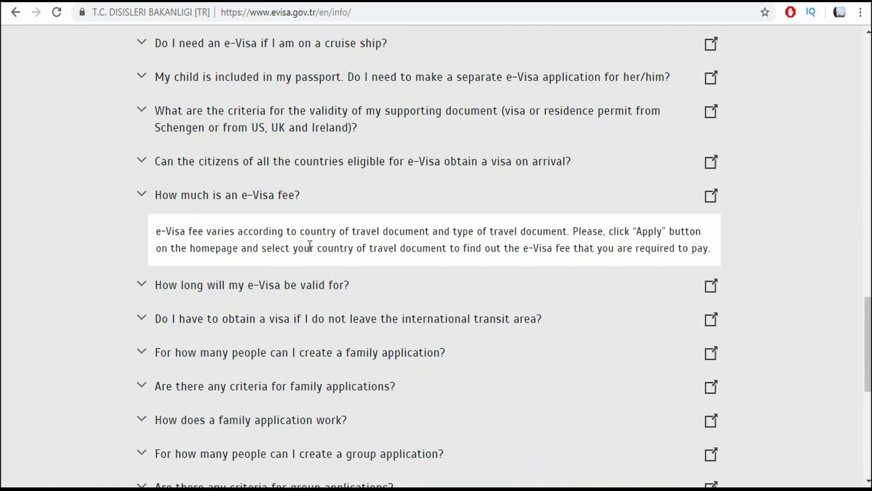
{"action": "left_click", "coordinate": [198, 198]}
Review the countries listed under "Can I obtain a multiple-entry e-Visa?" and collapse the answer
{"action": "scroll", "coordinate": [273, 263], "scroll_direction": "up", "scroll_amount": 8}
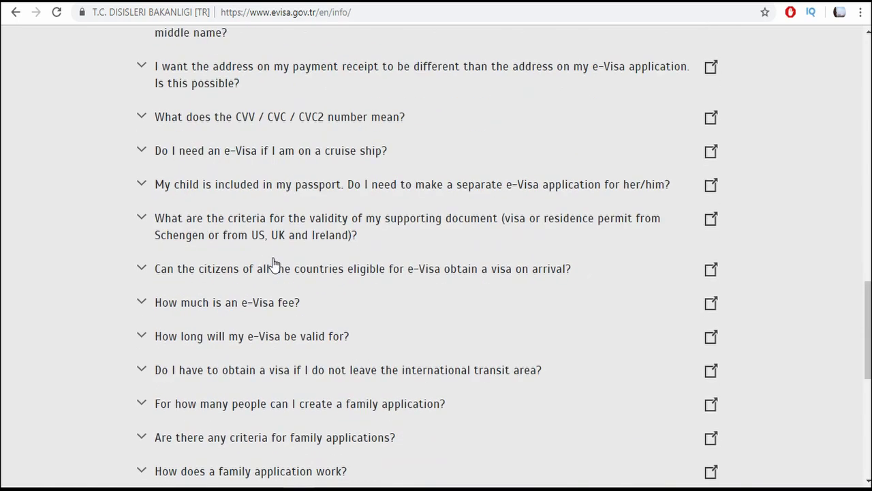
{"action": "scroll", "coordinate": [273, 263], "scroll_direction": "up", "scroll_amount": 3}
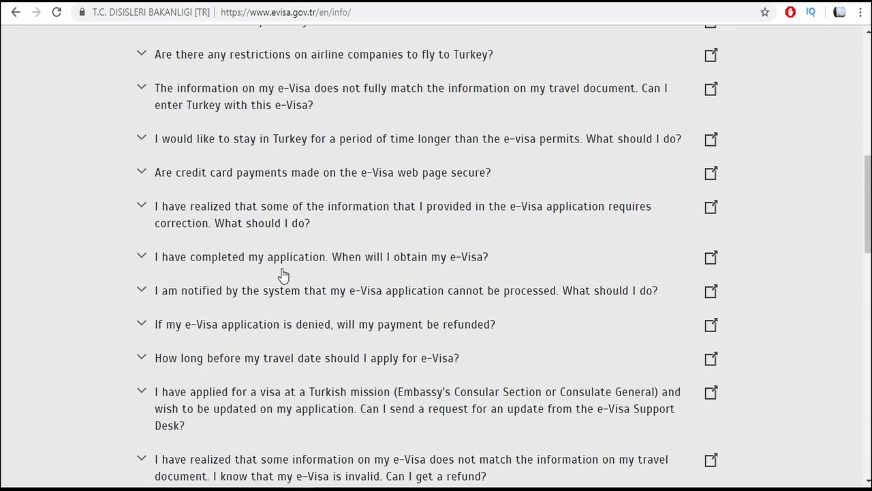
{"action": "scroll", "coordinate": [284, 274], "scroll_direction": "up", "scroll_amount": 1}
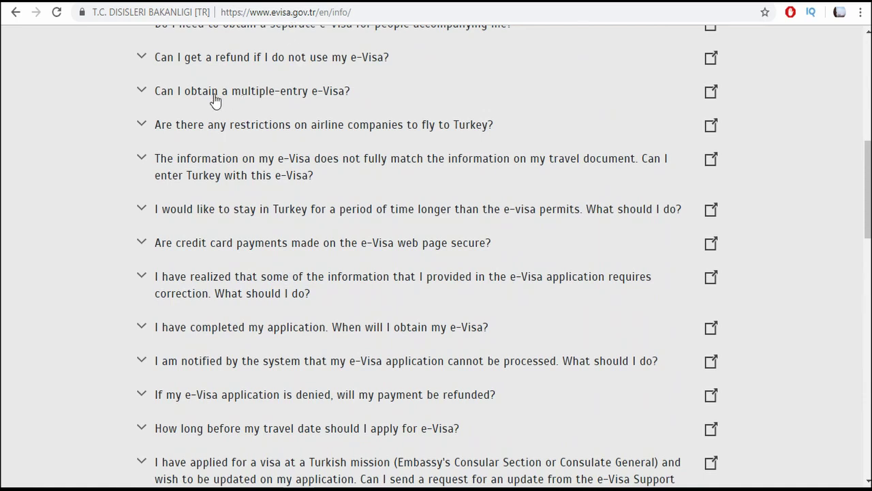
{"action": "left_click", "coordinate": [300, 94]}
{"action": "scroll", "coordinate": [298, 116], "scroll_direction": "down", "scroll_amount": 1}
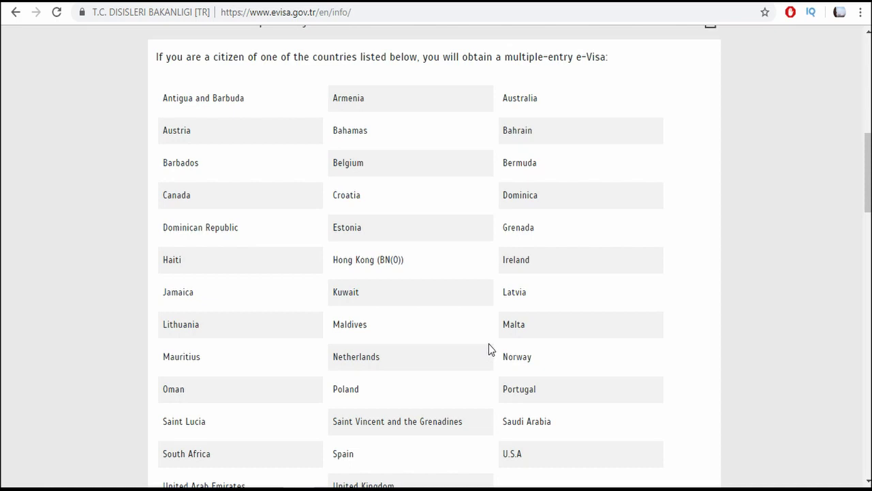
{"action": "scroll", "coordinate": [490, 346], "scroll_direction": "down", "scroll_amount": 3}
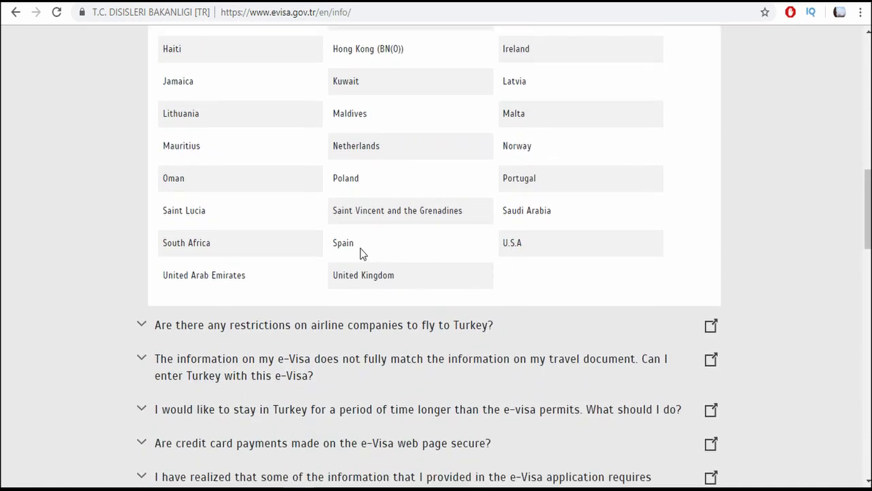
{"action": "scroll", "coordinate": [351, 250], "scroll_direction": "up", "scroll_amount": 2}
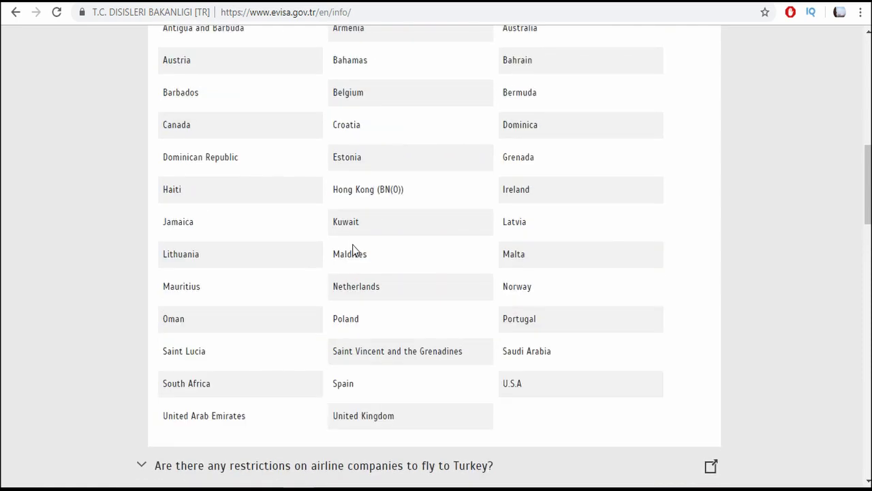
{"action": "scroll", "coordinate": [228, 158], "scroll_direction": "up", "scroll_amount": 5}
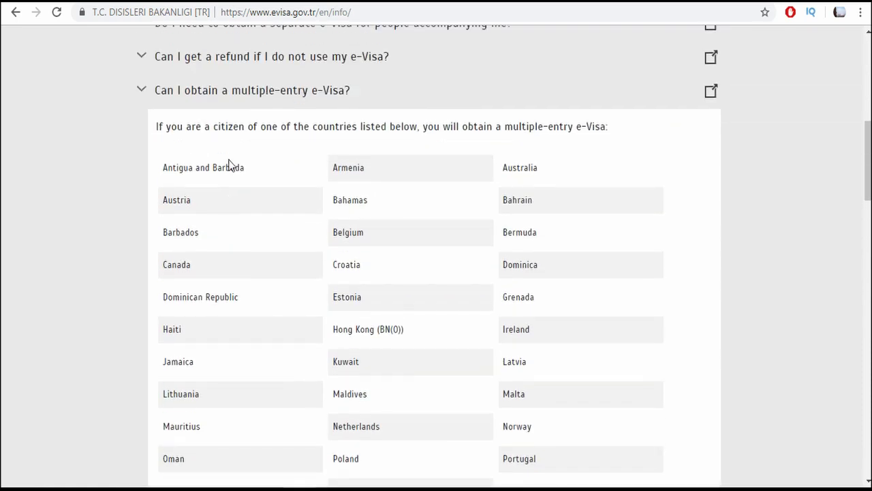
{"action": "left_click", "coordinate": [241, 300]}
Expand the FAQ answer on getting a visa on arrival instead of an e-Visa and review its country list
{"action": "scroll", "coordinate": [312, 306], "scroll_direction": "down", "scroll_amount": 1}
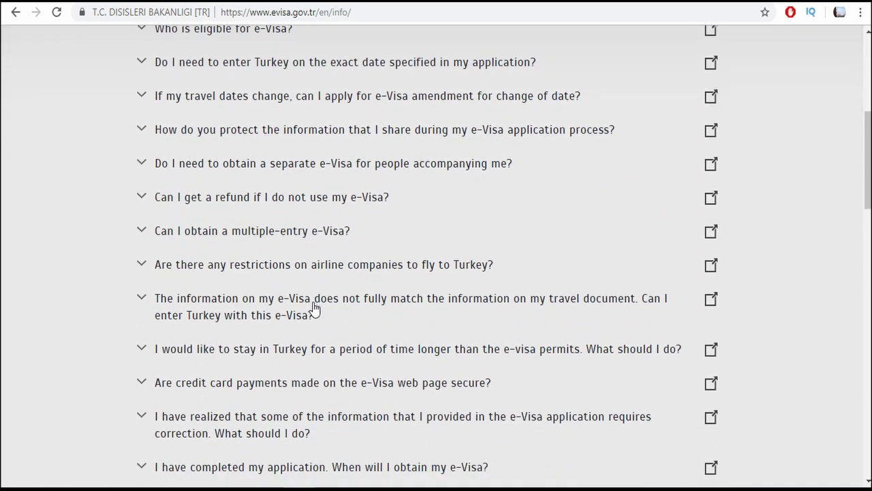
{"action": "scroll", "coordinate": [314, 309], "scroll_direction": "down", "scroll_amount": 4}
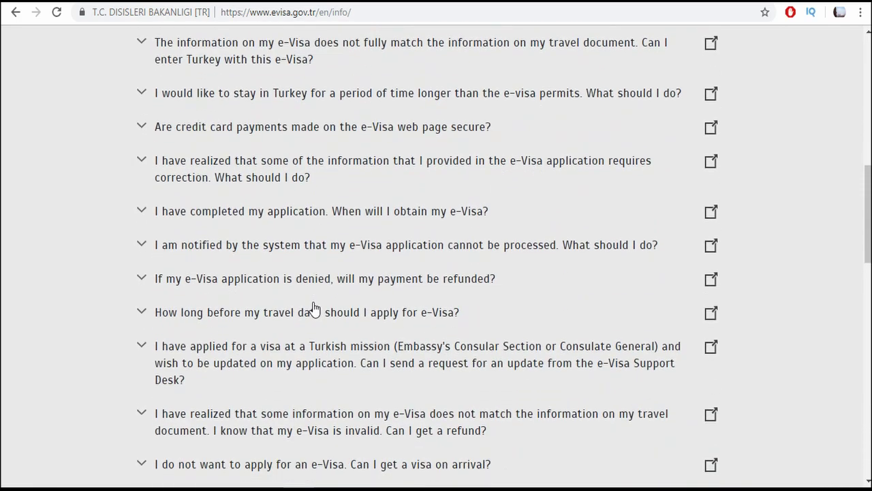
{"action": "scroll", "coordinate": [314, 309], "scroll_direction": "down", "scroll_amount": 1}
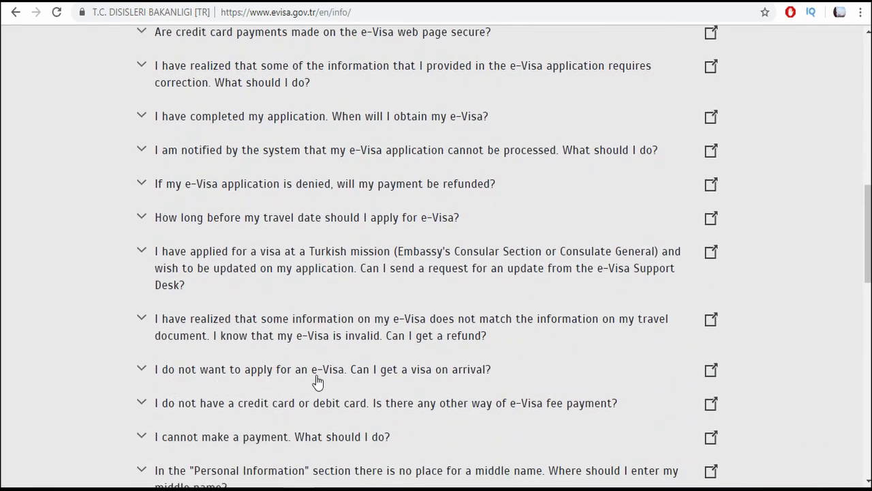
{"action": "left_click", "coordinate": [379, 374]}
{"action": "scroll", "coordinate": [379, 378], "scroll_direction": "down", "scroll_amount": 5}
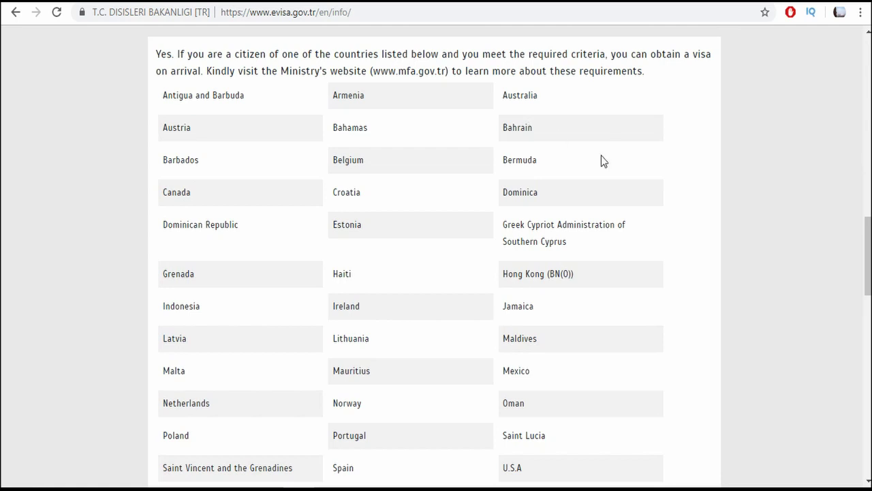
Review the rest of the visa-on-arrival country list in the FAQ answer, highlighting Mexico as an example
{"action": "scroll", "coordinate": [547, 250], "scroll_direction": "down", "scroll_amount": 2}
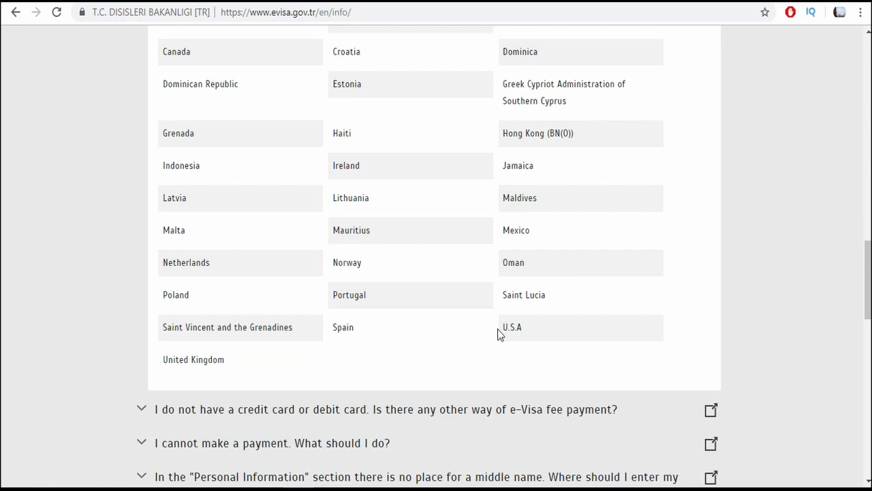
{"action": "scroll", "coordinate": [505, 330], "scroll_direction": "up", "scroll_amount": 1}
{"action": "scroll", "coordinate": [506, 329], "scroll_direction": "down", "scroll_amount": 2}
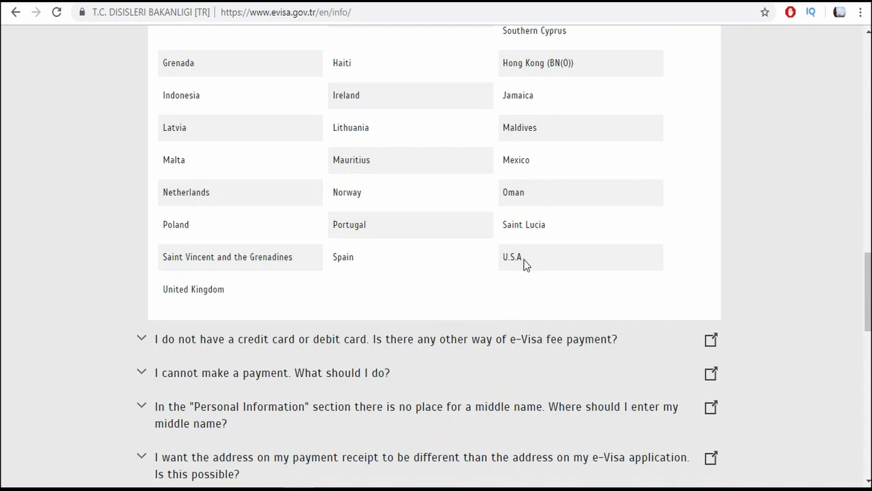
{"action": "scroll", "coordinate": [292, 271], "scroll_direction": "up", "scroll_amount": 1}
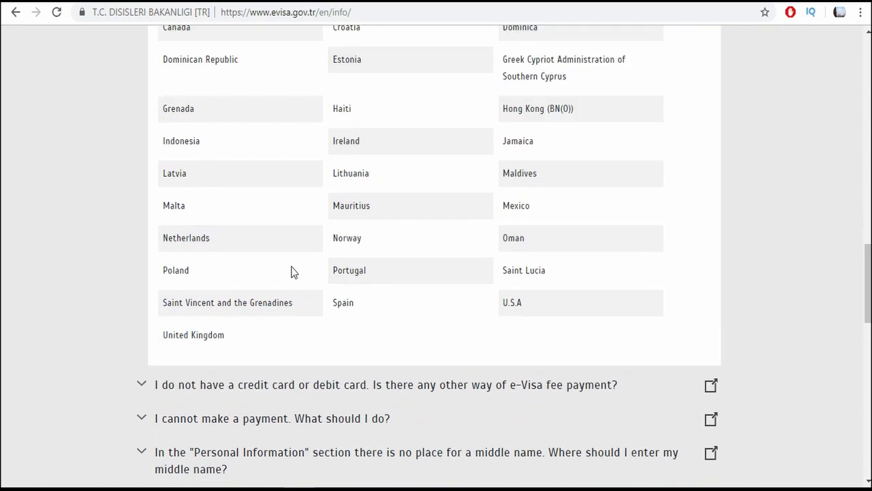
{"action": "scroll", "coordinate": [184, 235], "scroll_direction": "up", "scroll_amount": 1}
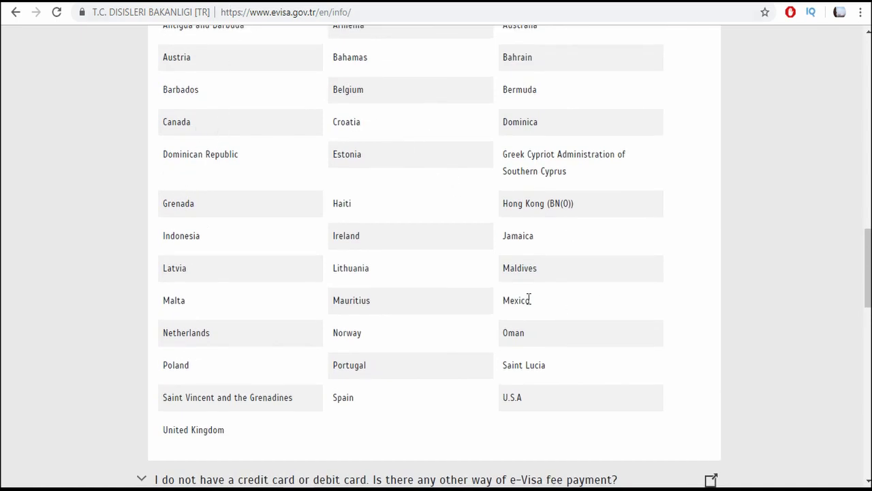
{"action": "left_click_drag", "start_coordinate": [529, 302], "coordinate": [503, 307]}
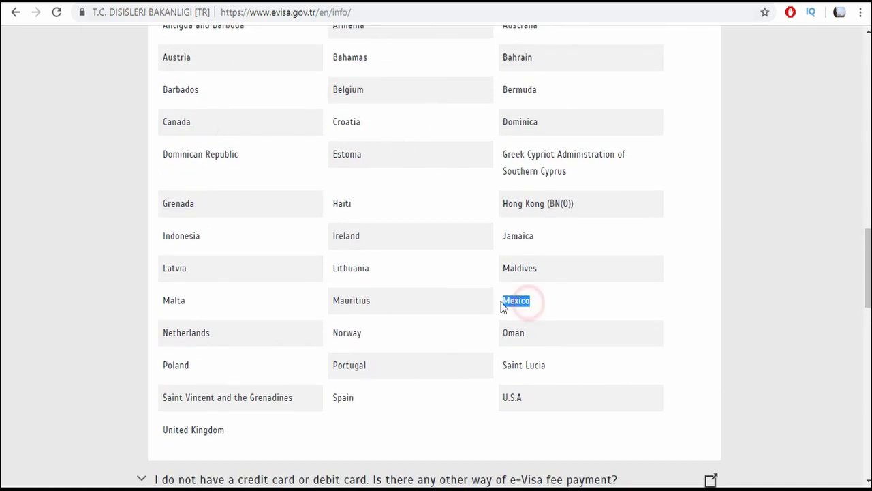
Start a new e-Visa application from the site's home page and set the country/region to U.S.A
{"action": "scroll", "coordinate": [497, 313], "scroll_direction": "up", "scroll_amount": 15}
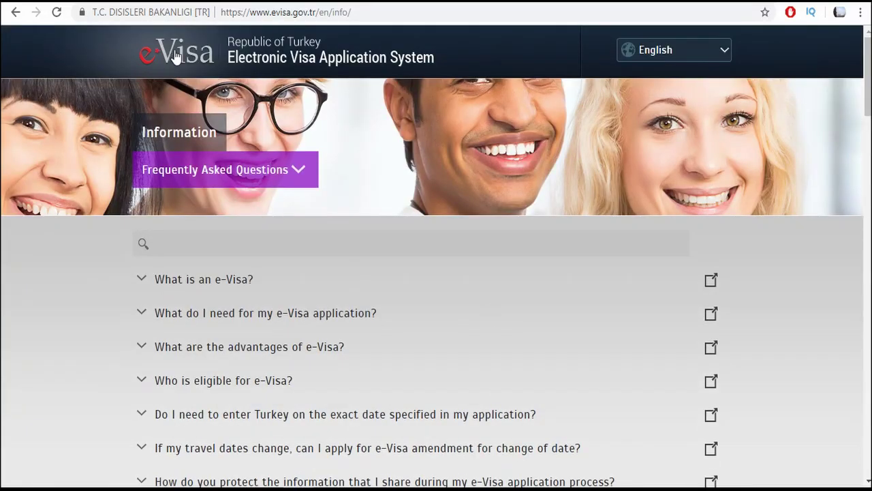
{"action": "left_click", "coordinate": [176, 56]}
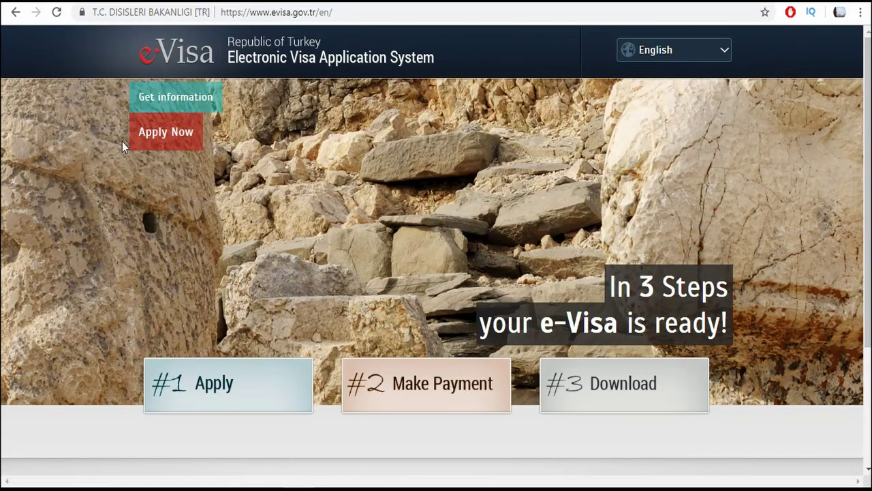
{"action": "left_click", "coordinate": [151, 144]}
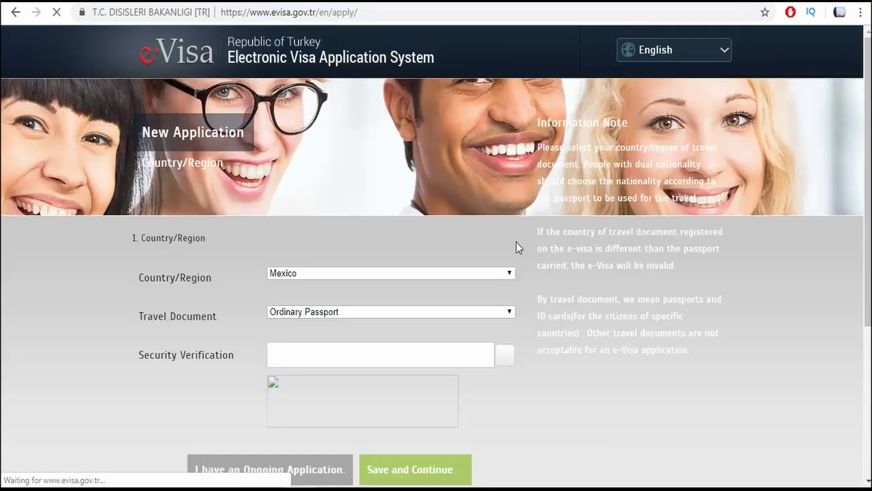
{"action": "left_click", "coordinate": [507, 272]}
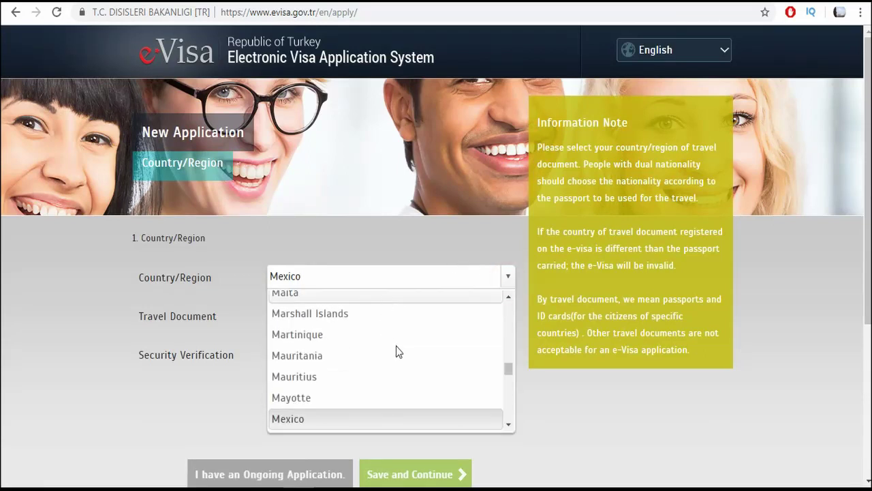
{"action": "scroll", "coordinate": [402, 361], "scroll_direction": "down", "scroll_amount": 3}
{"action": "scroll", "coordinate": [412, 365], "scroll_direction": "down", "scroll_amount": 15}
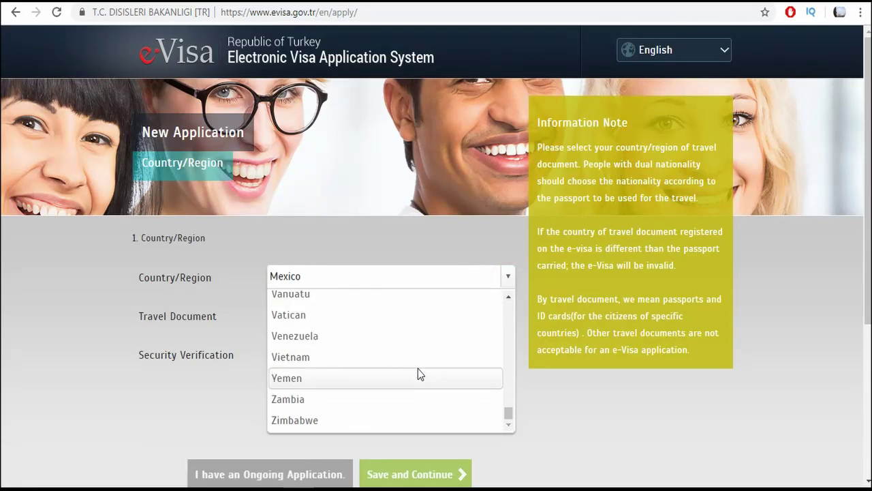
{"action": "scroll", "coordinate": [318, 381], "scroll_direction": "up", "scroll_amount": 5}
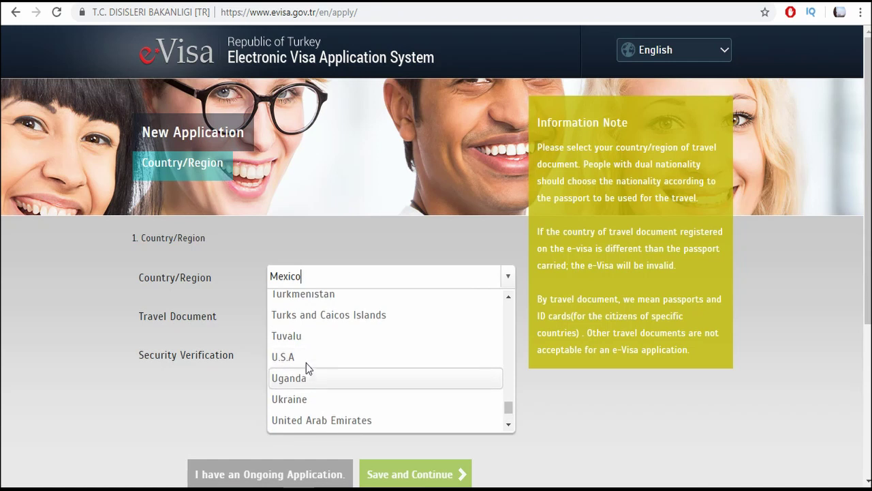
{"action": "left_click", "coordinate": [306, 359]}
Enter the displayed security verification code and save the country/region page to continue to the date of arrival
{"action": "left_click", "coordinate": [343, 358]}
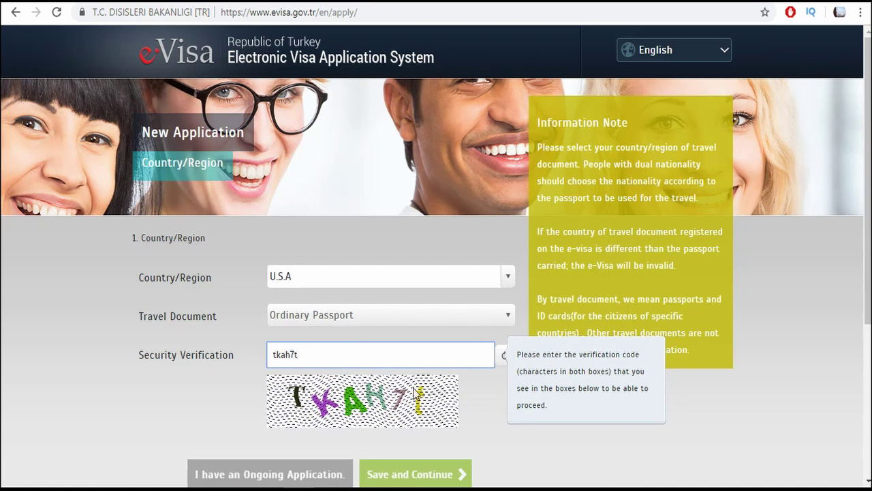
{"action": "scroll", "coordinate": [382, 357], "scroll_direction": "down", "scroll_amount": 2}
{"action": "left_click", "coordinate": [416, 341]}
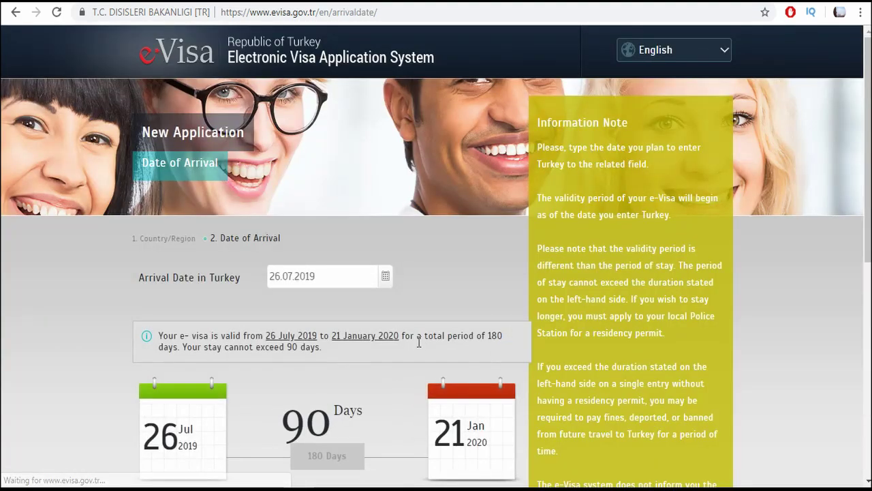
Review the e-Visa validity, permitted stay and payment options for U.S.A, highlighting the number of entries and the visa fee
{"action": "scroll", "coordinate": [420, 341], "scroll_direction": "down", "scroll_amount": 3}
{"action": "scroll", "coordinate": [384, 326], "scroll_direction": "down", "scroll_amount": 1}
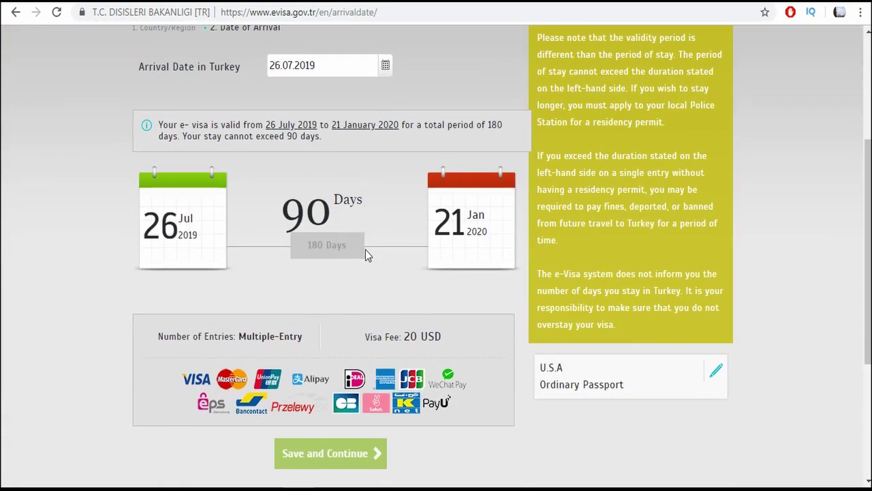
{"action": "scroll", "coordinate": [366, 250], "scroll_direction": "down", "scroll_amount": 1}
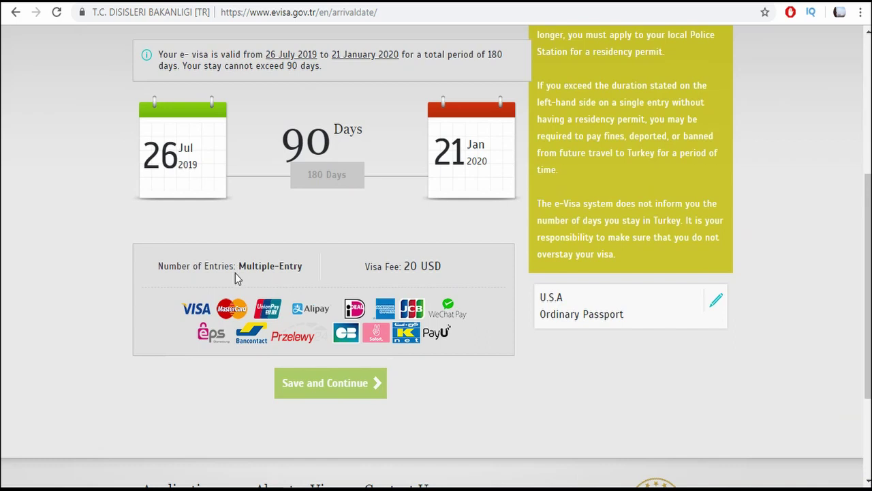
{"action": "left_click_drag", "start_coordinate": [239, 266], "coordinate": [308, 273]}
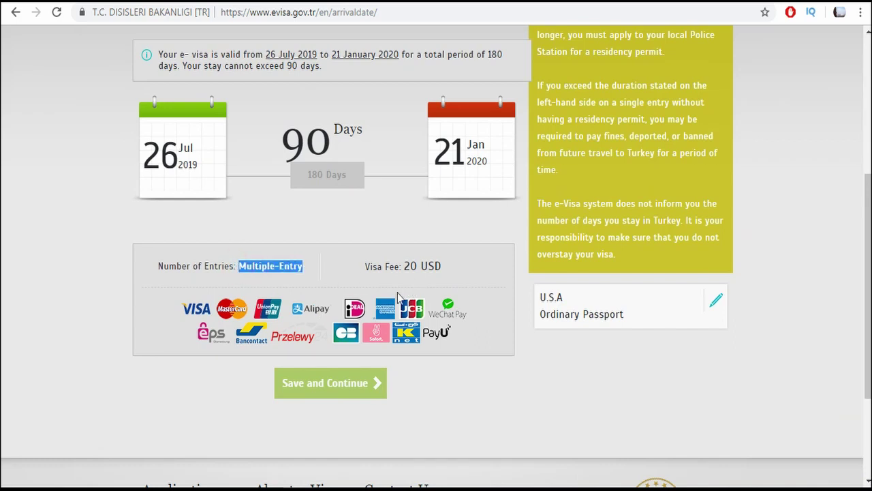
{"action": "left_click_drag", "start_coordinate": [404, 266], "coordinate": [447, 266]}
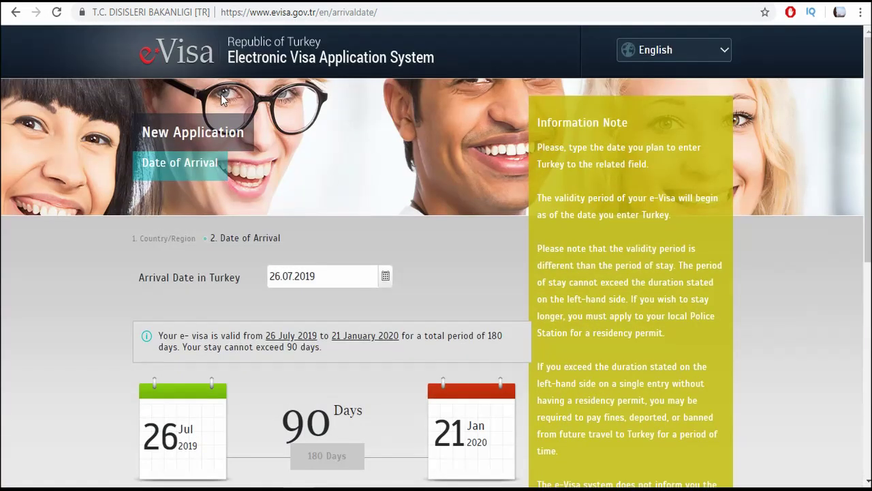
Start another new application from the home page and set the country/region to Colombia
{"action": "left_click", "coordinate": [176, 59]}
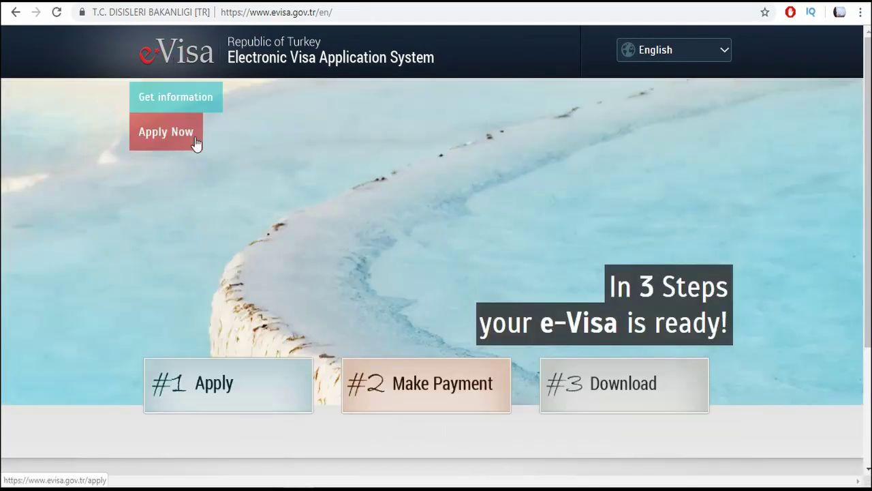
{"action": "left_click", "coordinate": [192, 134]}
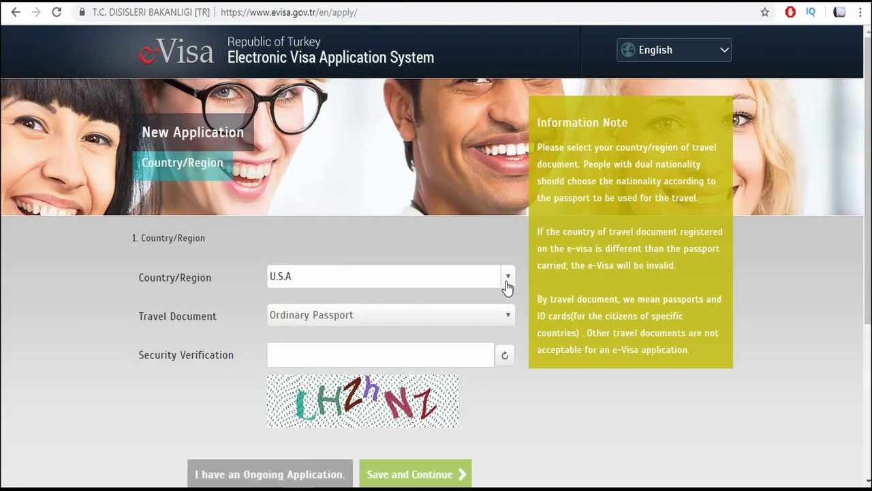
{"action": "left_click", "coordinate": [507, 286]}
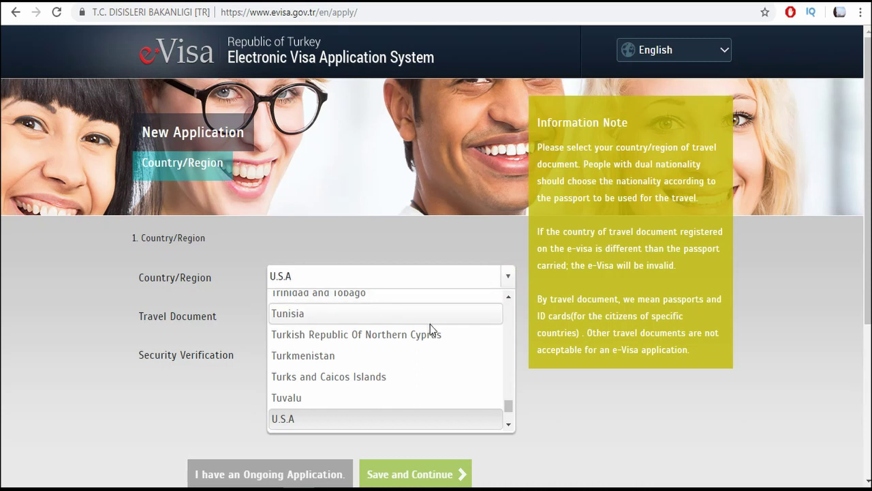
{"action": "scroll", "coordinate": [430, 329], "scroll_direction": "up", "scroll_amount": 5}
{"action": "scroll", "coordinate": [430, 329], "scroll_direction": "up", "scroll_amount": 20}
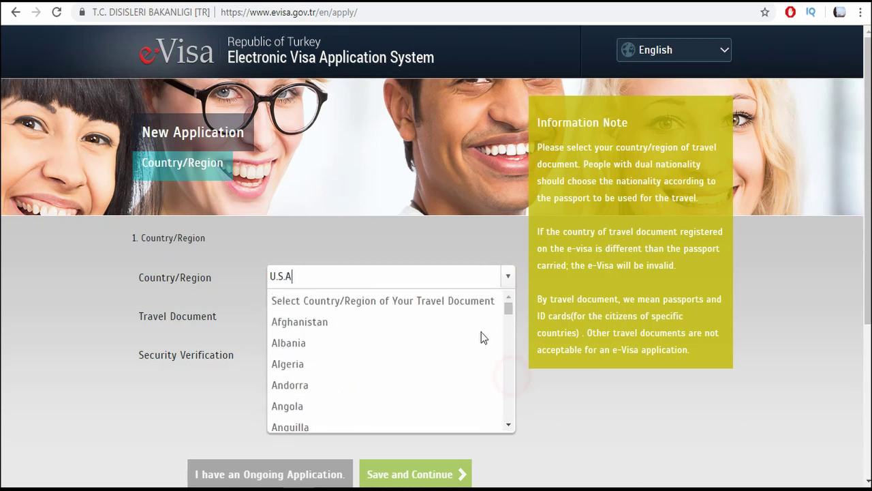
{"action": "scroll", "coordinate": [481, 332], "scroll_direction": "down", "scroll_amount": 6}
{"action": "scroll", "coordinate": [360, 373], "scroll_direction": "down", "scroll_amount": 6}
{"action": "scroll", "coordinate": [302, 348], "scroll_direction": "up", "scroll_amount": 2}
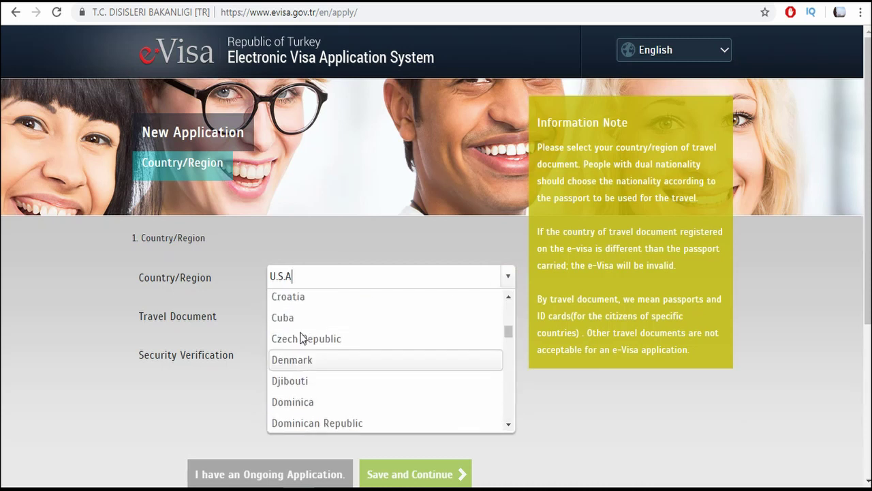
{"action": "scroll", "coordinate": [303, 357], "scroll_direction": "up", "scroll_amount": 2}
{"action": "left_click", "coordinate": [306, 332]}
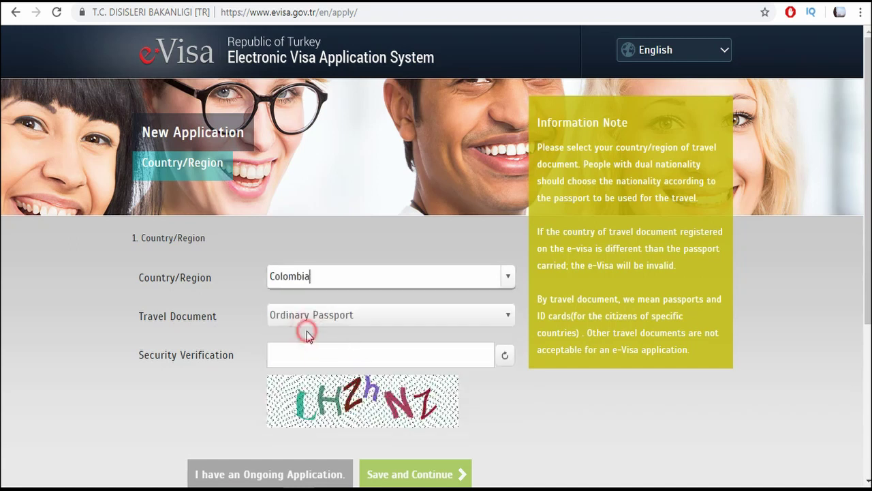
Fill in the security verification code for the Colombia application and continue to its date of arrival page
{"action": "left_click", "coordinate": [330, 359]}
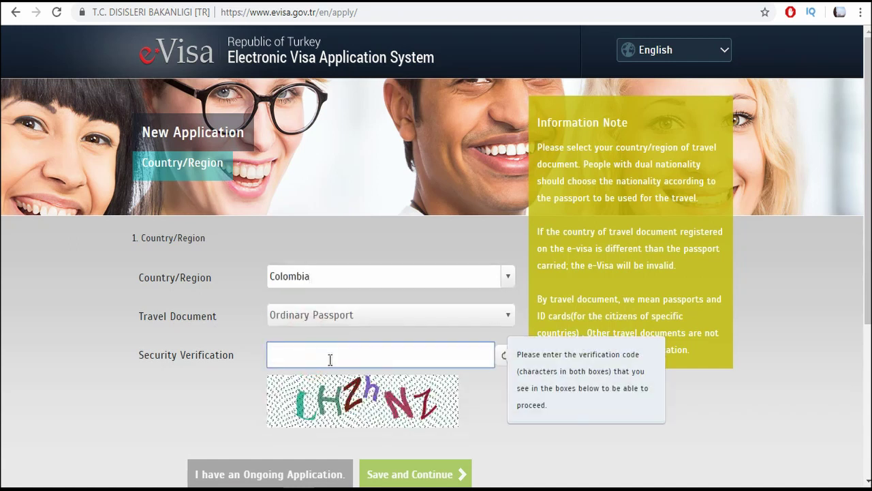
{"action": "type", "text": "lhzhnz"}
{"action": "scroll", "coordinate": [340, 358], "scroll_direction": "down", "scroll_amount": 2}
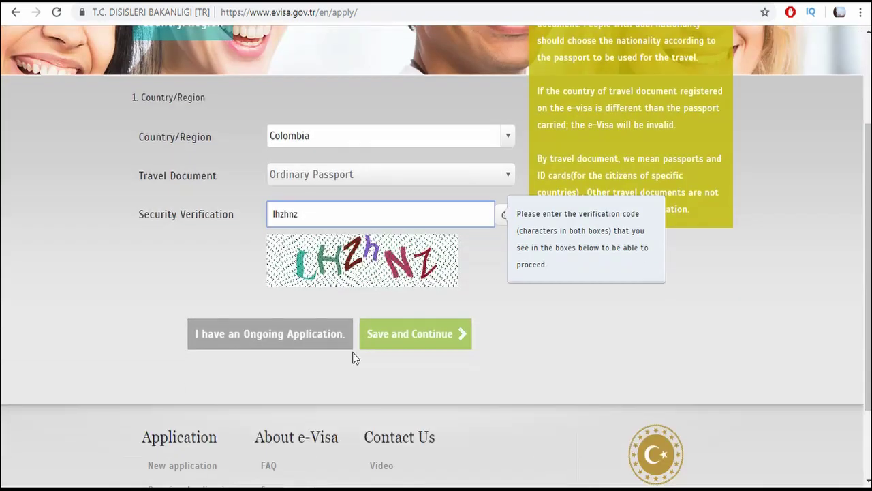
{"action": "left_click", "coordinate": [373, 340]}
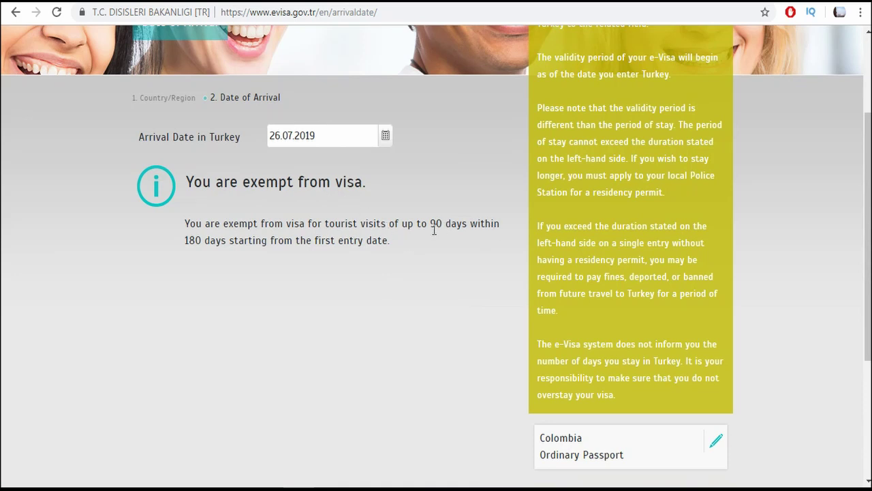
Go back to the home page and start one more new e-Visa application
{"action": "scroll", "coordinate": [266, 308], "scroll_direction": "up", "scroll_amount": 2}
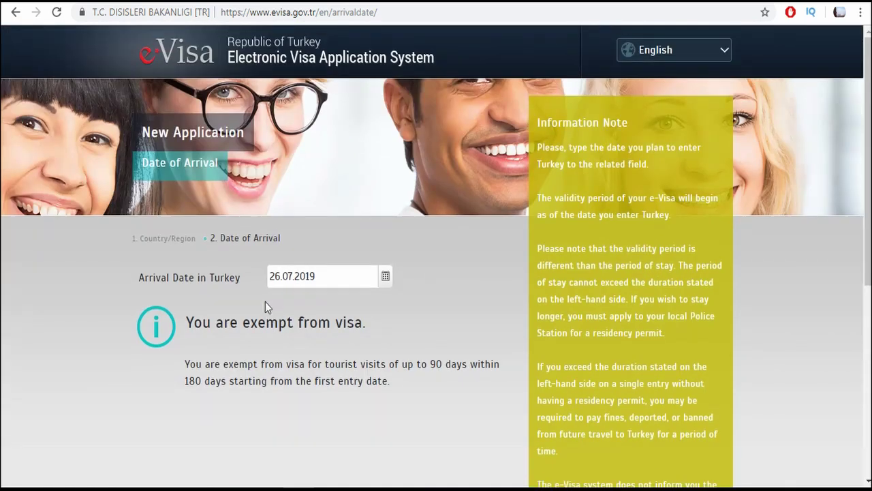
{"action": "left_click", "coordinate": [179, 56]}
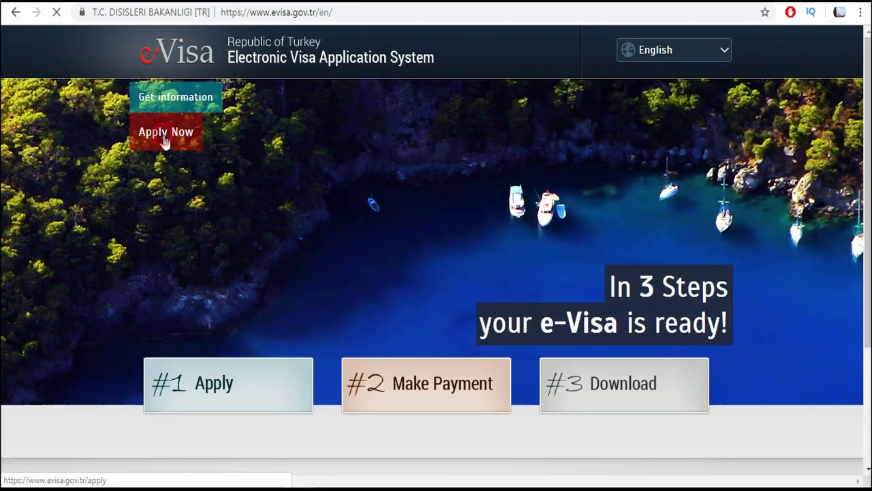
{"action": "left_click", "coordinate": [158, 146]}
{"action": "scroll", "coordinate": [375, 252], "scroll_direction": "down", "scroll_amount": 2}
Set the country/region of the new e-Visa application to Mexico
{"action": "left_click", "coordinate": [508, 135]}
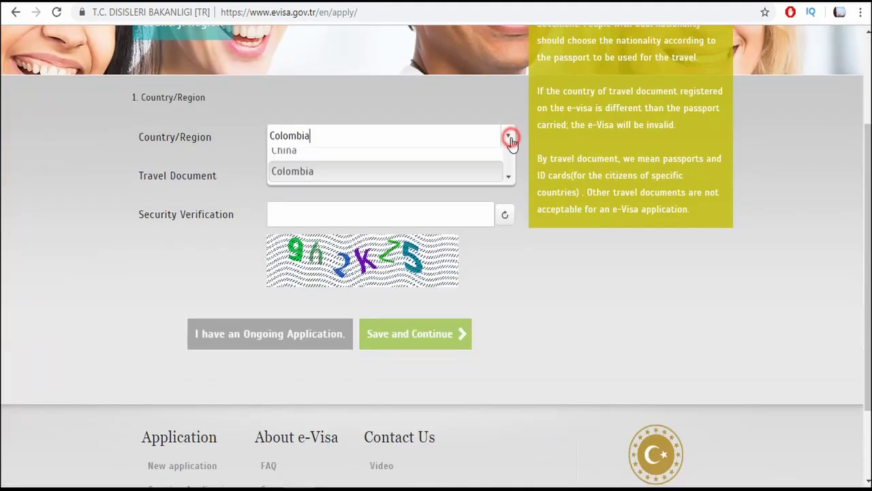
{"action": "scroll", "coordinate": [507, 194], "scroll_direction": "down", "scroll_amount": 10}
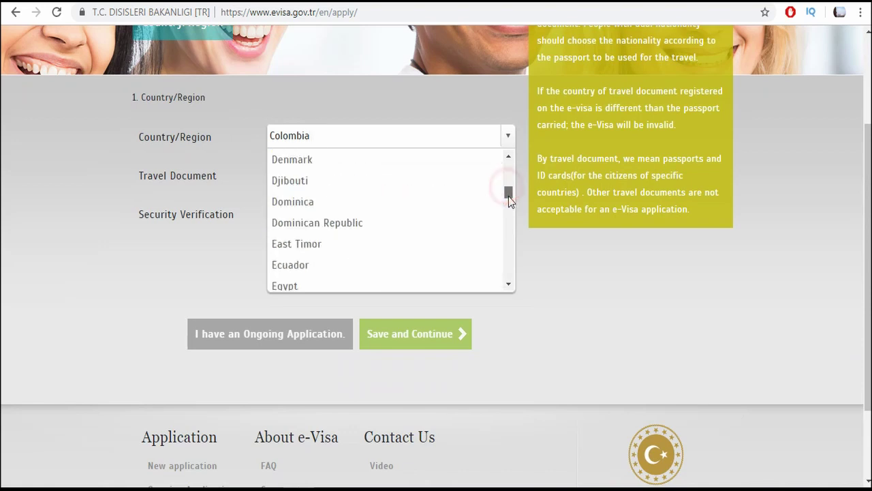
{"action": "scroll", "coordinate": [371, 233], "scroll_direction": "down", "scroll_amount": 10}
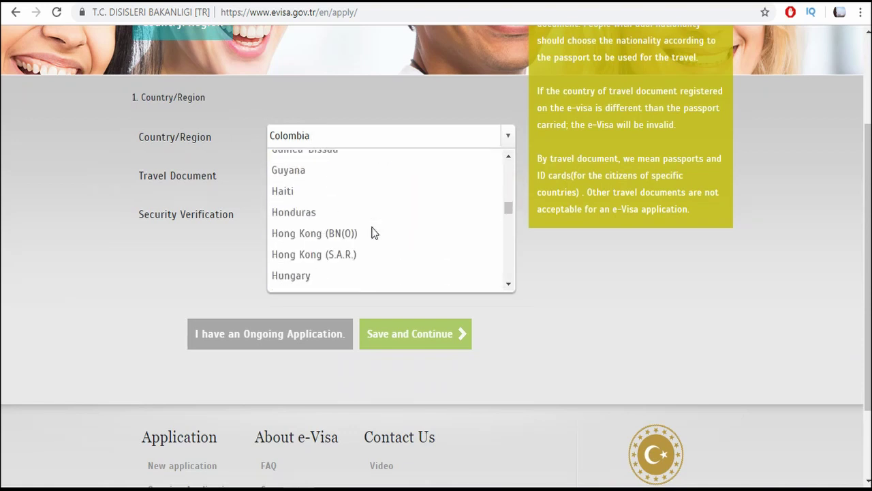
{"action": "scroll", "coordinate": [371, 233], "scroll_direction": "up", "scroll_amount": 15}
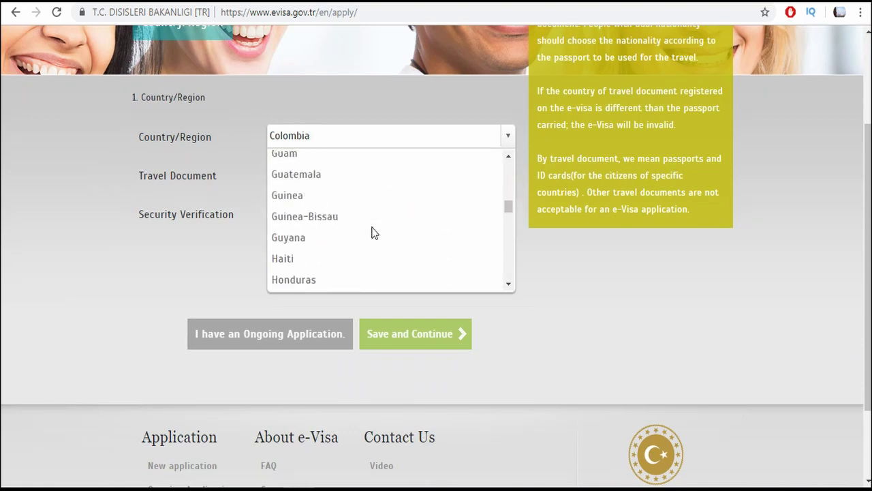
{"action": "scroll", "coordinate": [372, 233], "scroll_direction": "up", "scroll_amount": 4}
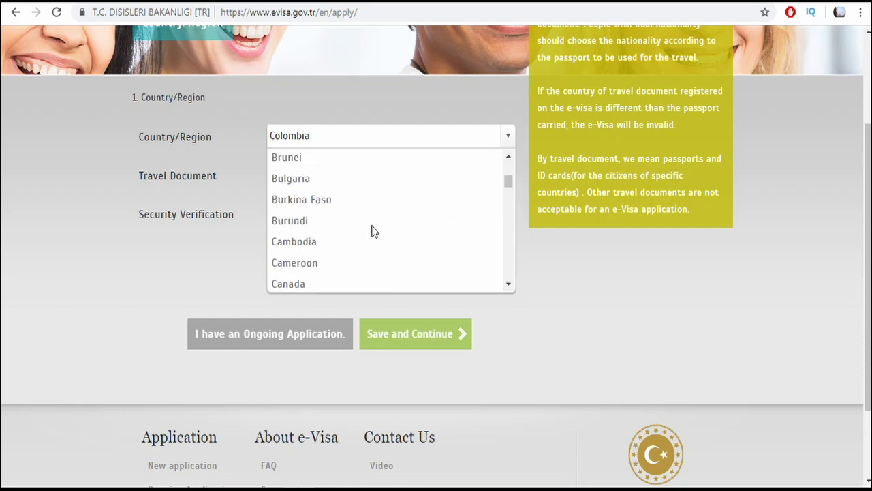
{"action": "scroll", "coordinate": [372, 232], "scroll_direction": "down", "scroll_amount": 10}
{"action": "scroll", "coordinate": [371, 232], "scroll_direction": "down", "scroll_amount": 15}
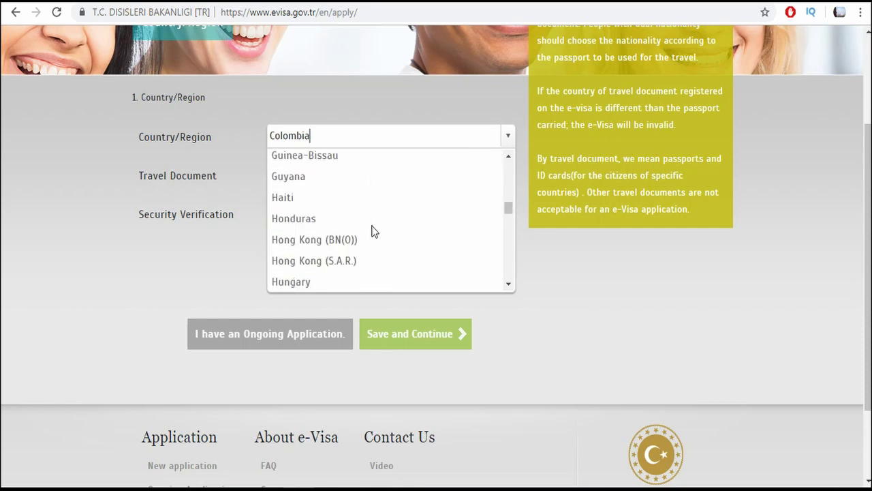
{"action": "scroll", "coordinate": [371, 231], "scroll_direction": "down", "scroll_amount": 15}
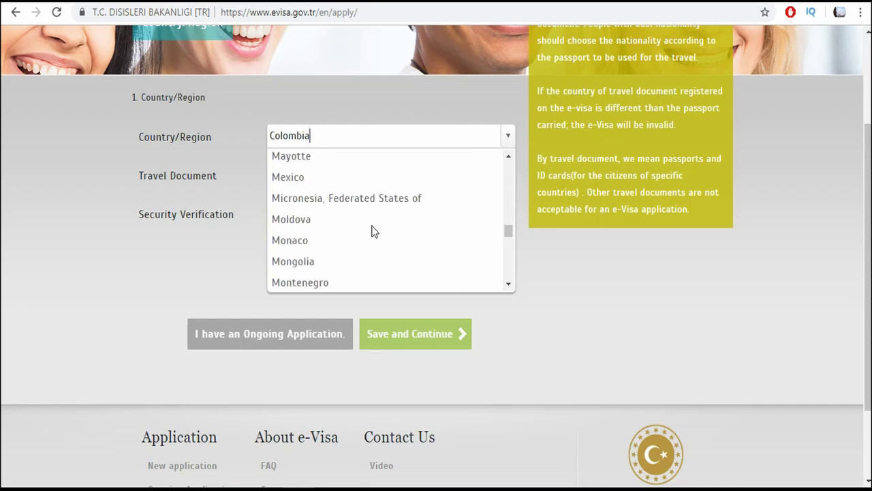
{"action": "scroll", "coordinate": [371, 231], "scroll_direction": "up", "scroll_amount": 3}
{"action": "left_click", "coordinate": [301, 177]}
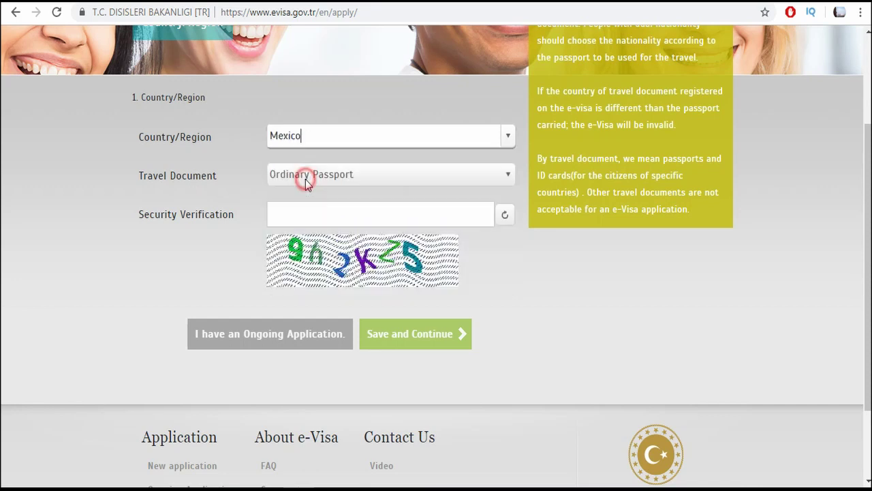
Fill in the security verification code for the Mexico application and continue to its date of arrival page
{"action": "left_click", "coordinate": [347, 214]}
{"action": "type", "text": "9"}
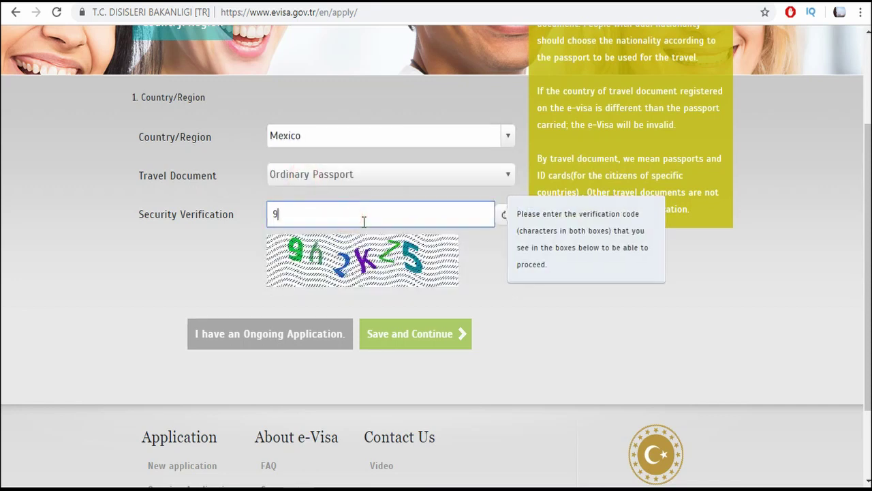
{"action": "type", "text": "h2kz5"}
{"action": "left_click", "coordinate": [424, 341]}
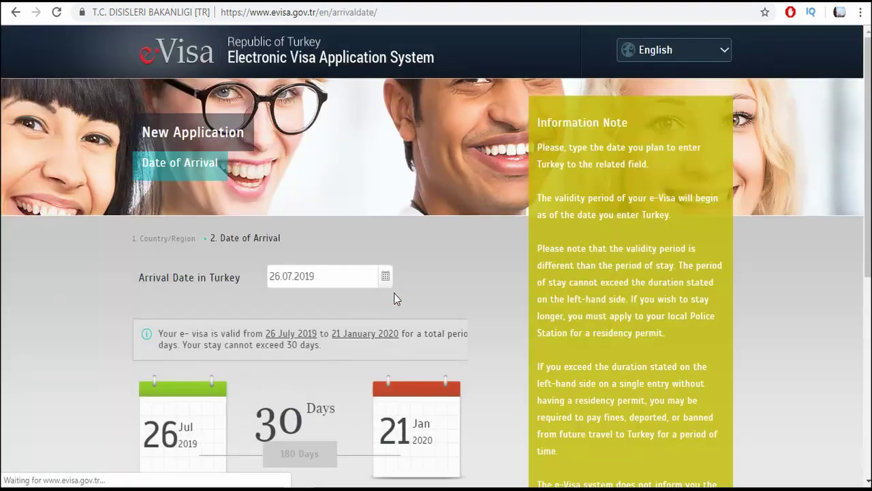
Review the e-Visa validity period, permitted stay, number of entries, visa fee and payment options for Mexico
{"action": "scroll", "coordinate": [341, 307], "scroll_direction": "down", "scroll_amount": 3}
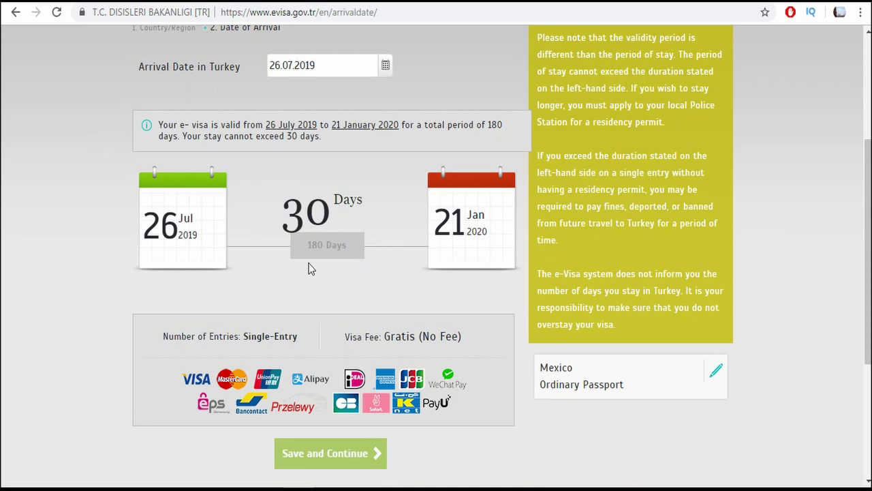
{"action": "scroll", "coordinate": [310, 266], "scroll_direction": "down", "scroll_amount": 2}
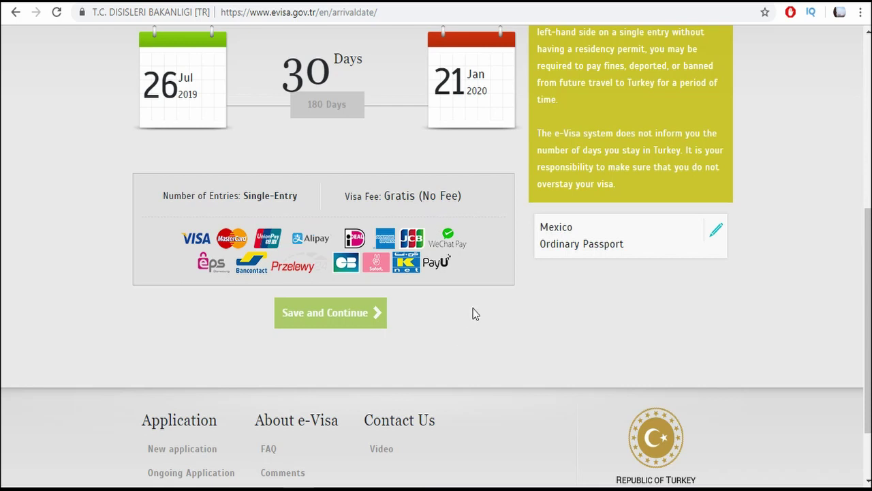
{"action": "scroll", "coordinate": [476, 314], "scroll_direction": "up", "scroll_amount": 4}
{"action": "scroll", "coordinate": [470, 313], "scroll_direction": "down", "scroll_amount": 5}
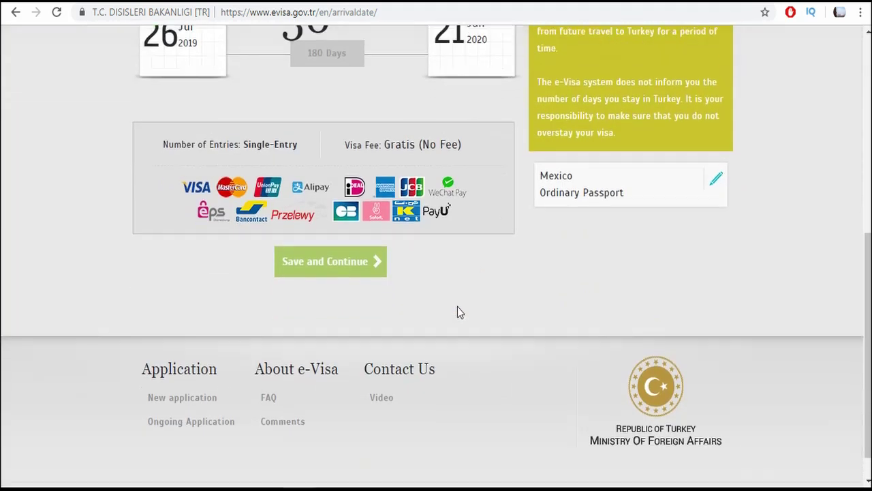
{"action": "scroll", "coordinate": [383, 305], "scroll_direction": "up", "scroll_amount": 4}
{"action": "scroll", "coordinate": [383, 305], "scroll_direction": "down", "scroll_amount": 3}
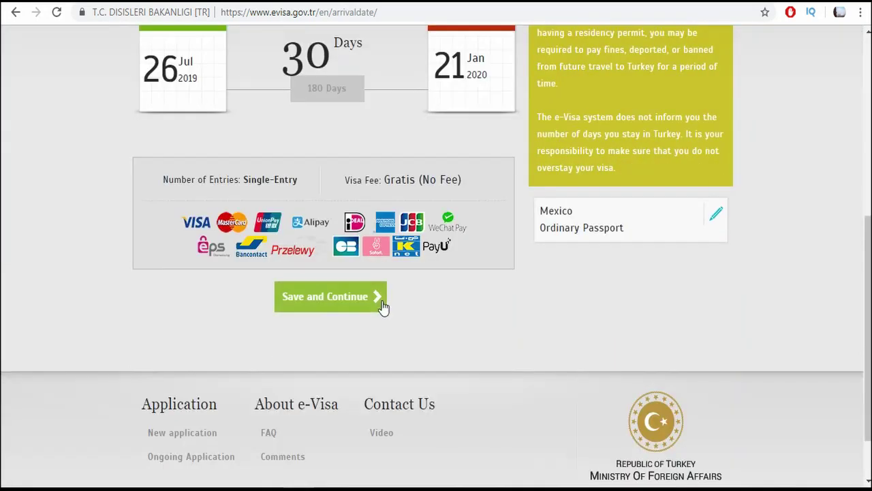
Set the arrival date in Turkey to 27.07.2019 and continue to the personal information page
{"action": "scroll", "coordinate": [368, 259], "scroll_direction": "up", "scroll_amount": 4}
{"action": "left_click", "coordinate": [367, 193]}
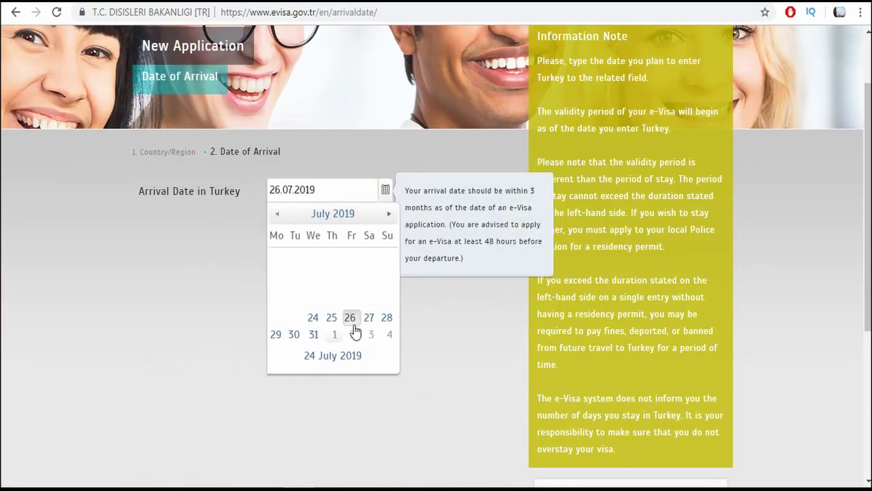
{"action": "left_click", "coordinate": [363, 316]}
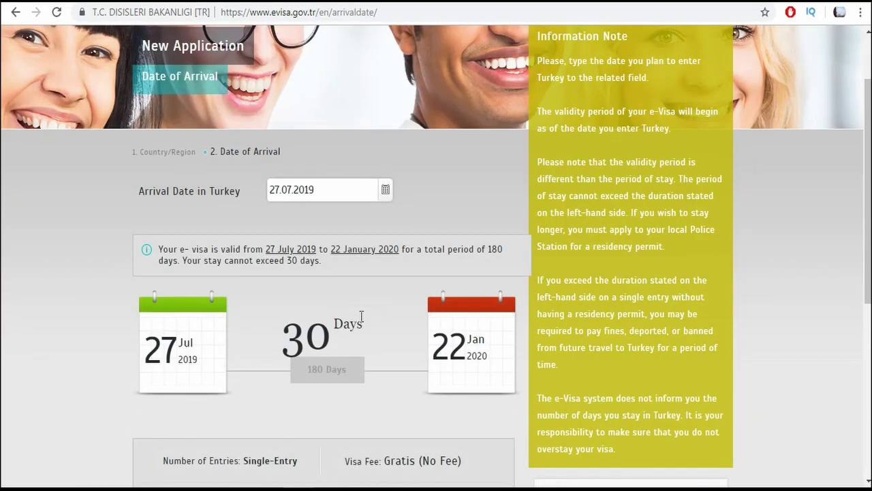
{"action": "scroll", "coordinate": [359, 317], "scroll_direction": "down", "scroll_amount": 4}
{"action": "left_click", "coordinate": [347, 297]}
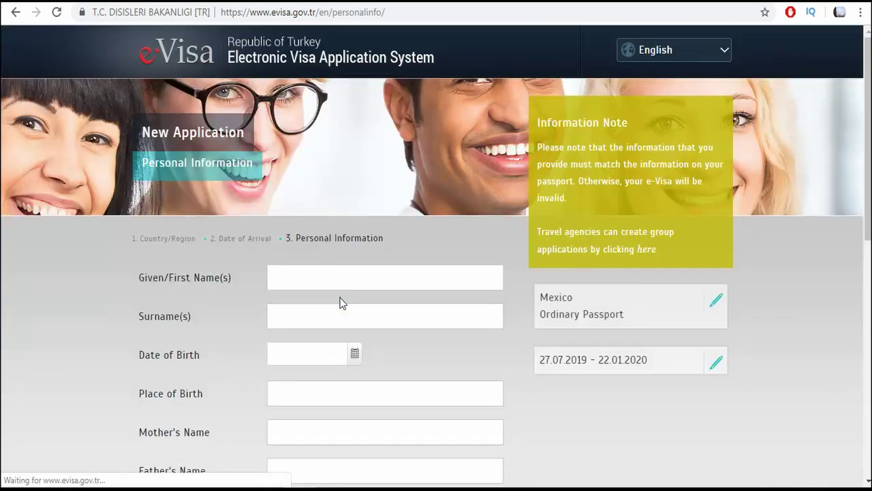
Look through the required personal information fields, from given name to address, highlighting the E-mail address label
{"action": "scroll", "coordinate": [341, 302], "scroll_direction": "down", "scroll_amount": 1}
{"action": "scroll", "coordinate": [338, 302], "scroll_direction": "down", "scroll_amount": 1}
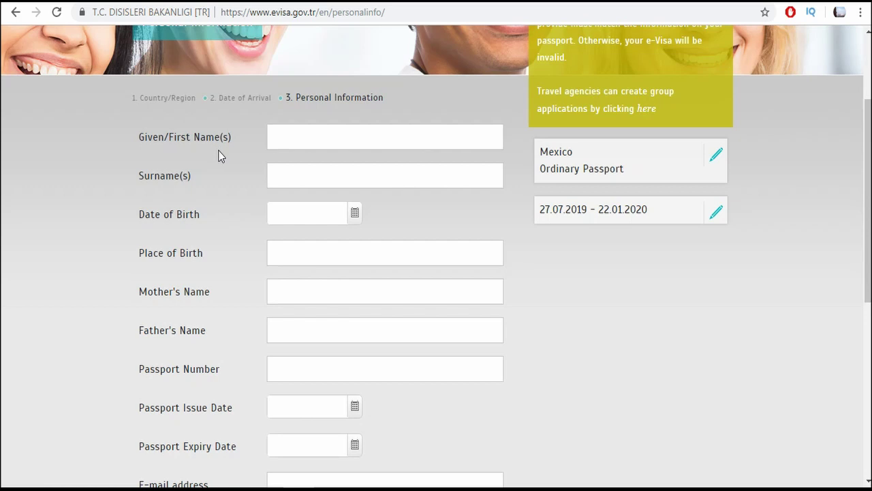
{"action": "scroll", "coordinate": [193, 159], "scroll_direction": "down", "scroll_amount": 1}
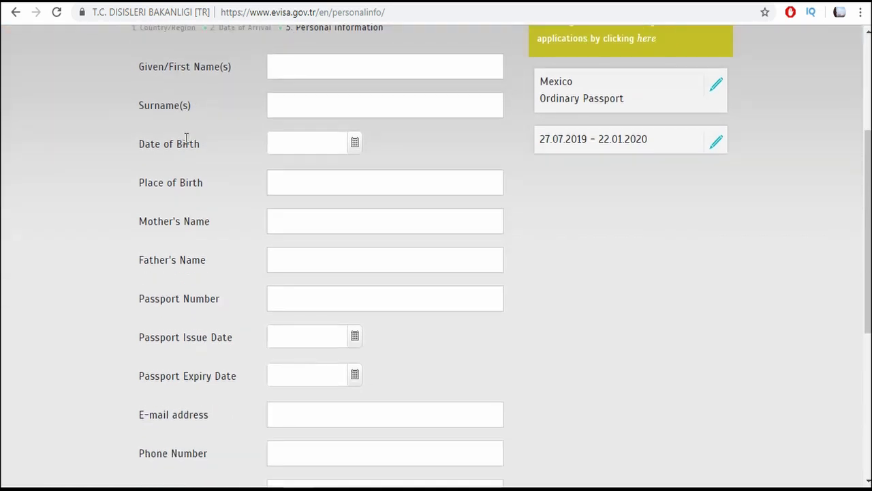
{"action": "scroll", "coordinate": [186, 138], "scroll_direction": "down", "scroll_amount": 2}
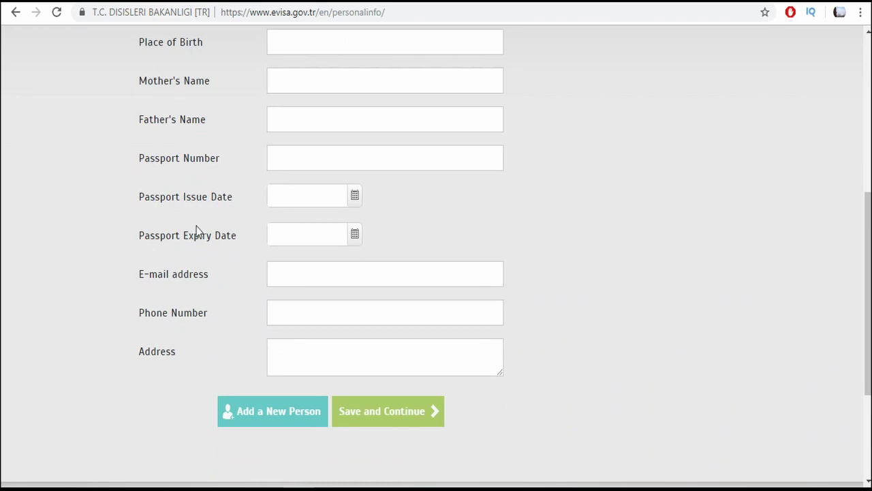
{"action": "left_click_drag", "start_coordinate": [138, 273], "coordinate": [218, 279]}
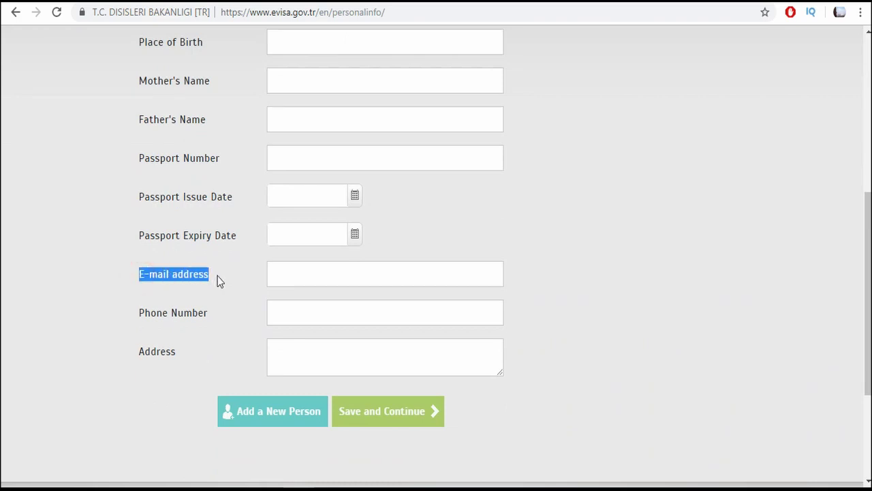
{"action": "scroll", "coordinate": [218, 280], "scroll_direction": "down", "scroll_amount": 1}
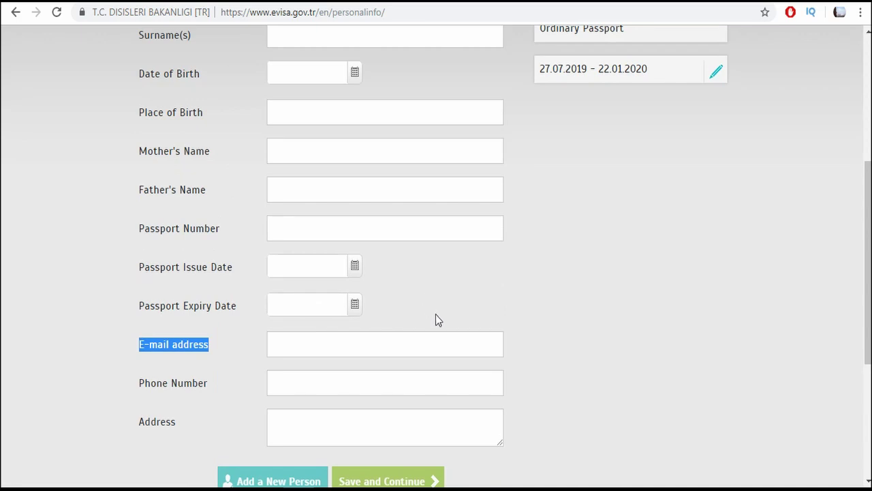
Return to the home page and look over the three e-Visa steps, the footer links and the accepted payment methods
{"action": "scroll", "coordinate": [435, 319], "scroll_direction": "up", "scroll_amount": 5}
{"action": "left_click", "coordinate": [184, 60]}
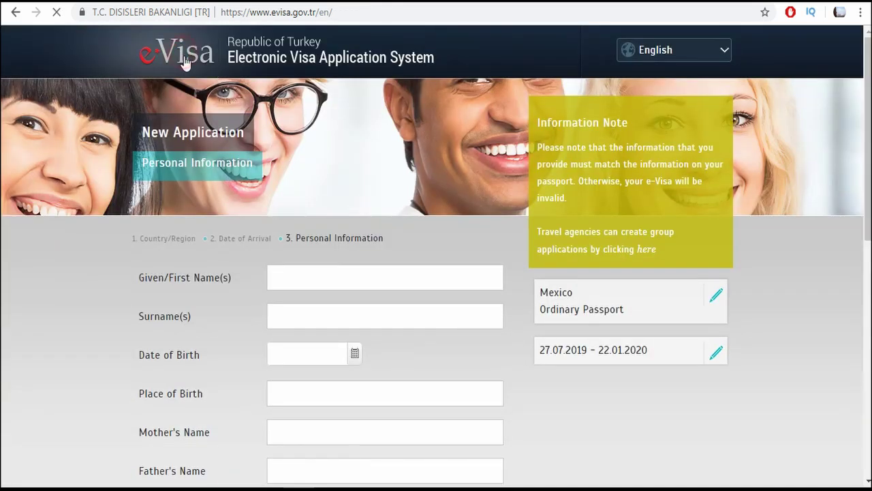
{"action": "scroll", "coordinate": [479, 238], "scroll_direction": "down", "scroll_amount": 2}
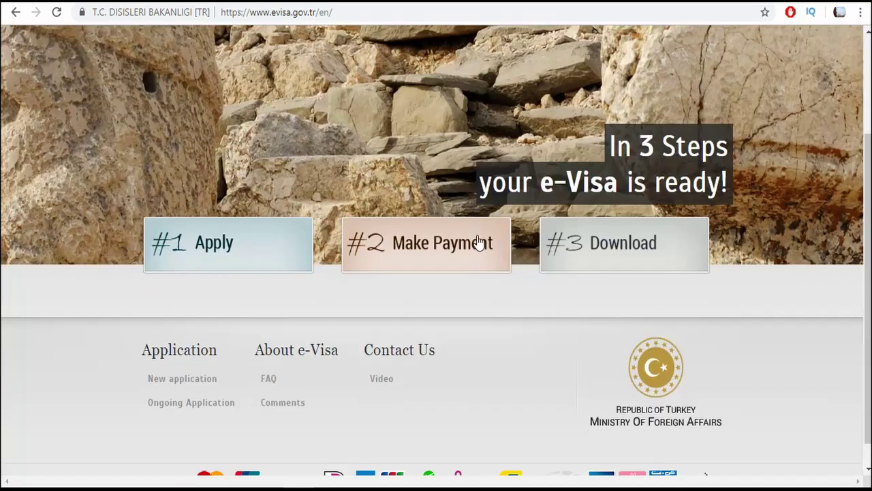
{"action": "scroll", "coordinate": [479, 242], "scroll_direction": "down", "scroll_amount": 1}
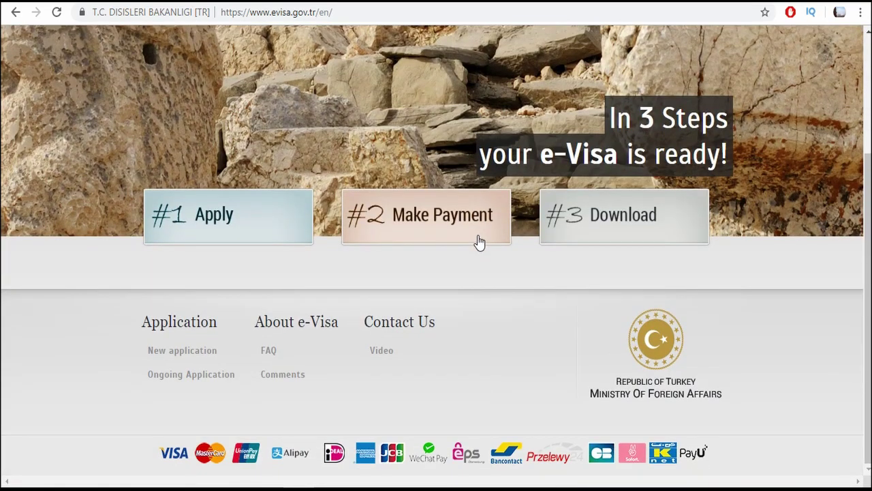
{"action": "scroll", "coordinate": [479, 242], "scroll_direction": "up", "scroll_amount": 3}
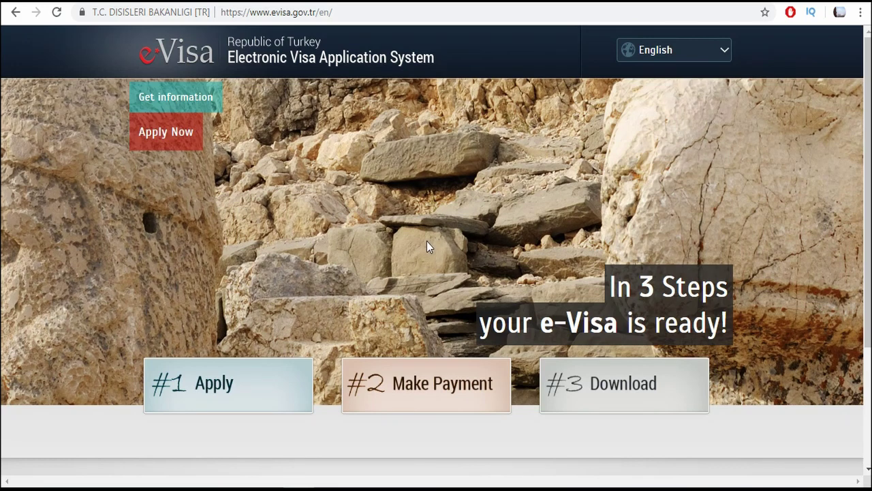
{"action": "scroll", "coordinate": [428, 244], "scroll_direction": "down", "scroll_amount": 3}
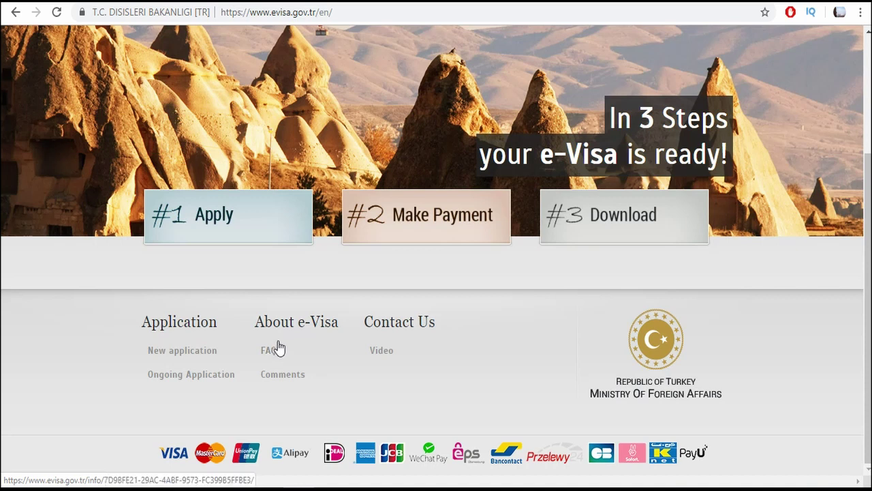
{"action": "scroll", "coordinate": [480, 334], "scroll_direction": "up", "scroll_amount": 3}
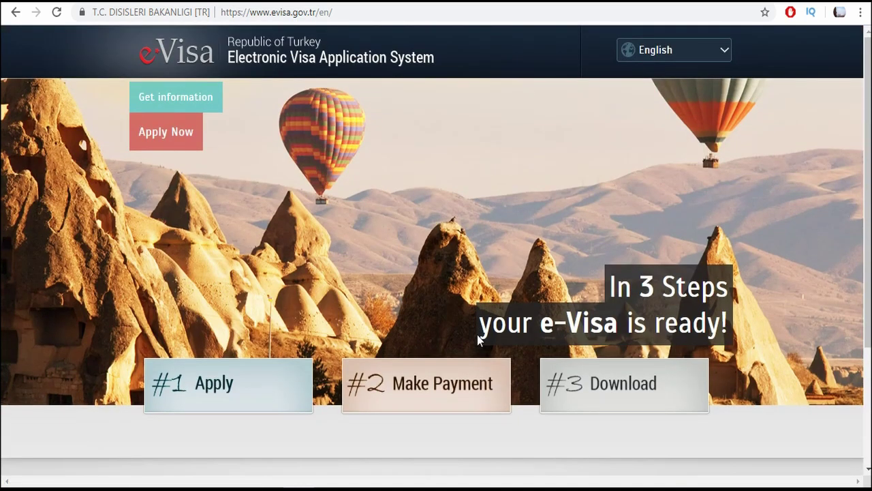
{"action": "scroll", "coordinate": [480, 338], "scroll_direction": "down", "scroll_amount": 3}
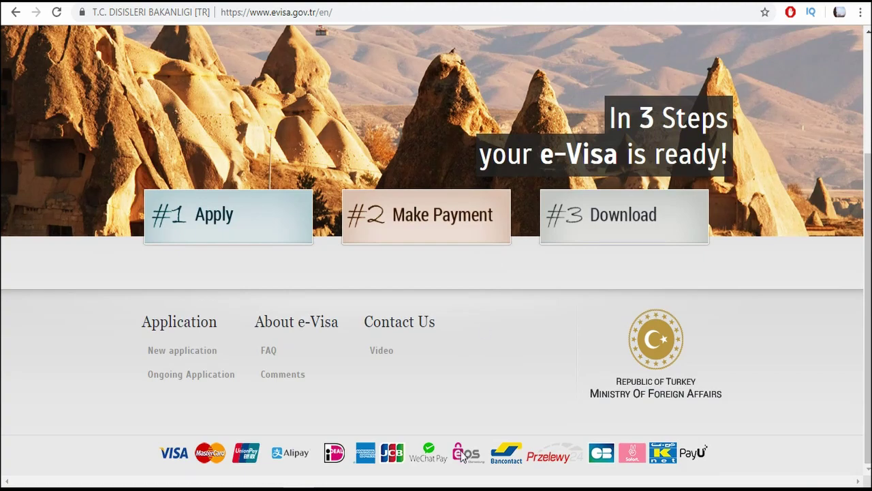